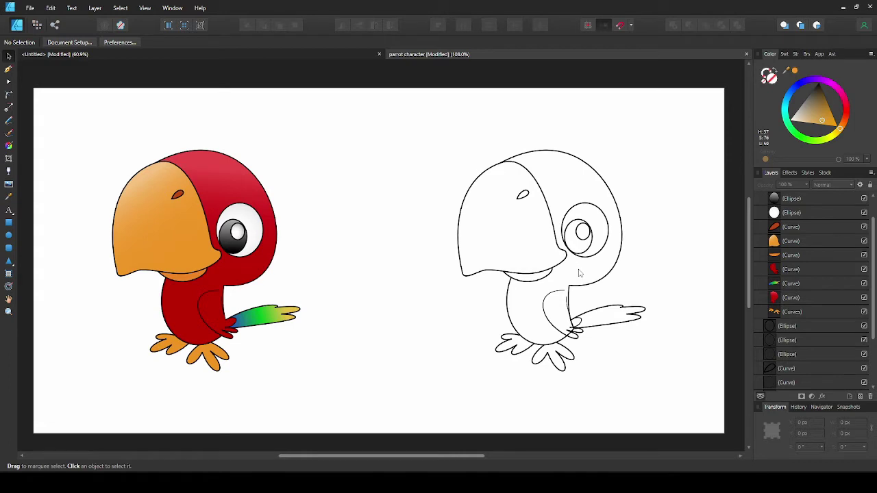
- Select the outline parrot's upper beak and try a bright green fill on it
left_click(470, 199)
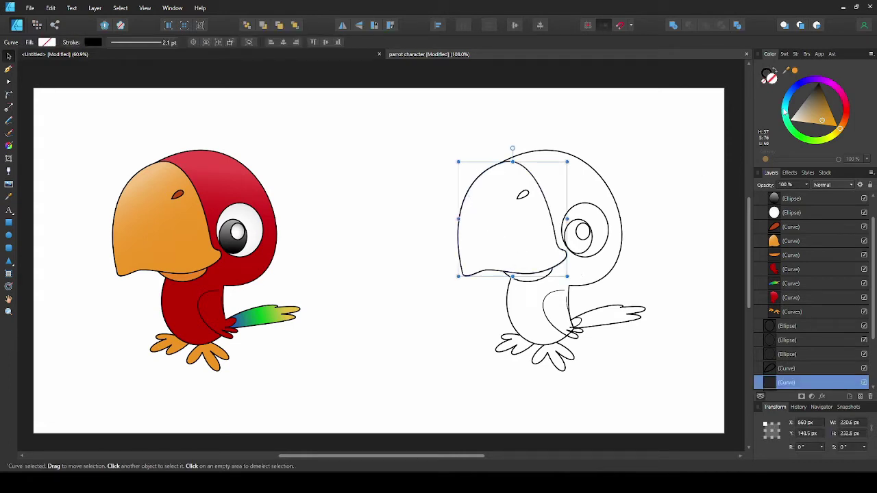
left_click_drag(822, 115, 868, 138)
left_click_drag(832, 89, 797, 82)
left_click(796, 72)
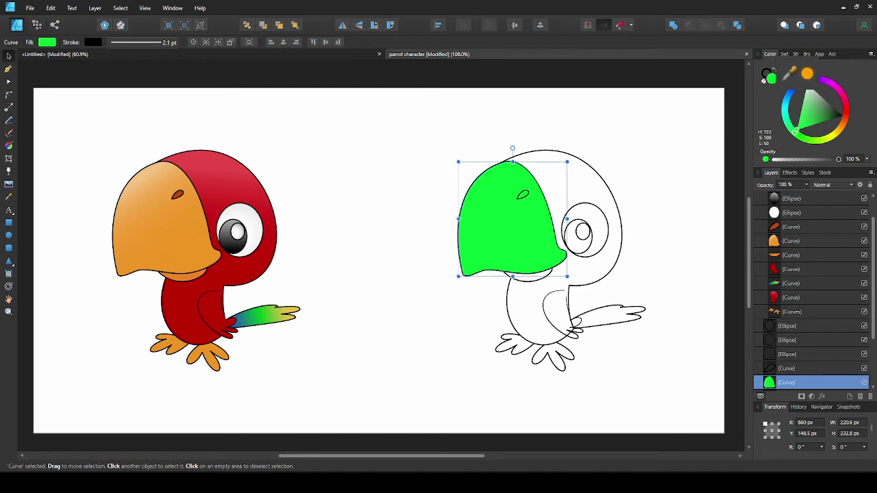
- Fill the outline parrot's upper and lower beak with solid orange sampled from the coloured parrot's beak
left_click_drag(792, 72, 180, 255)
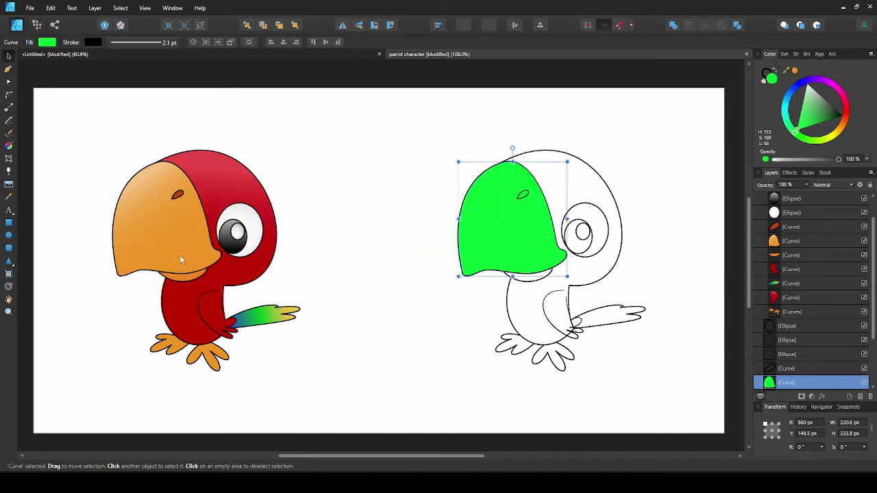
left_click(796, 72)
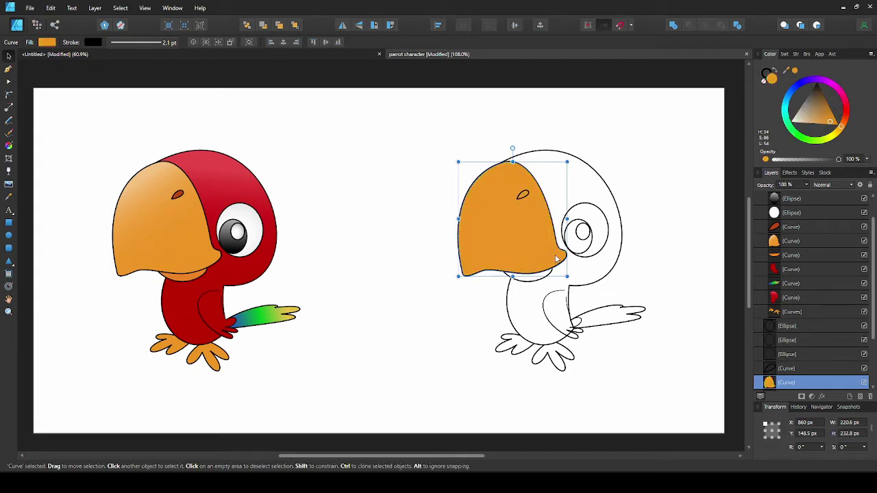
left_click(532, 280)
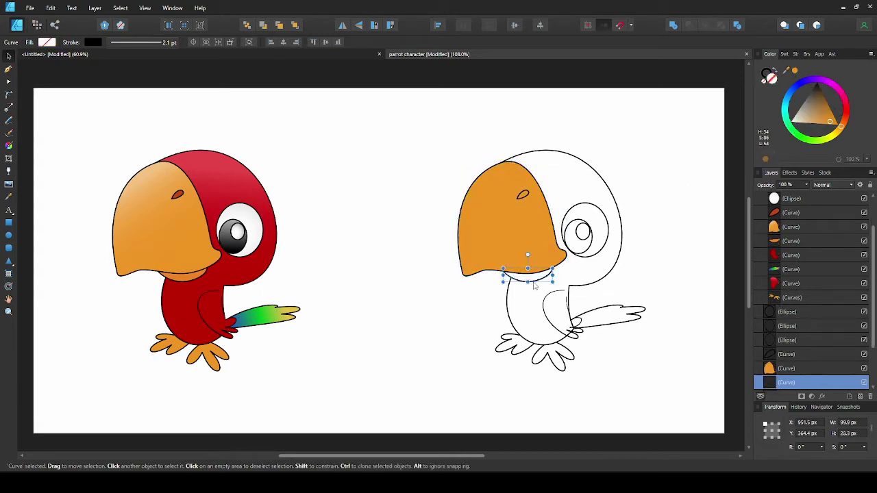
left_click(795, 72)
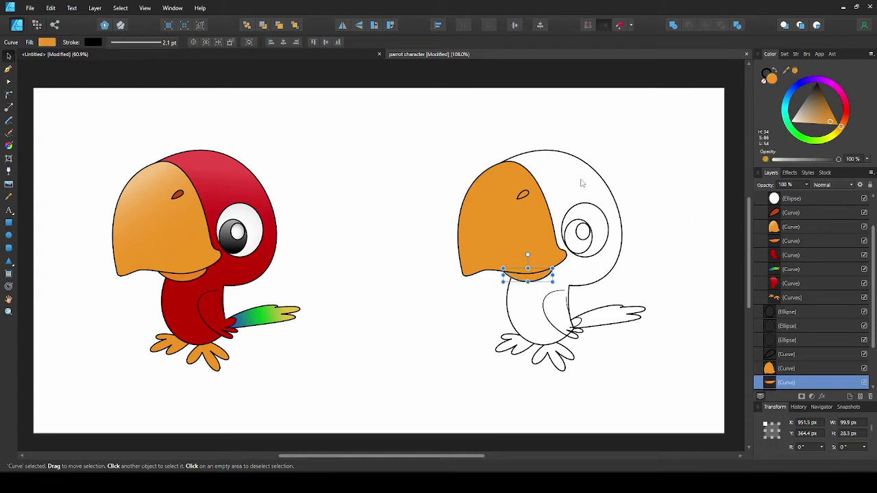
- Give the upper beak a vertical linear gradient from orange to a light orange sampled from the top of the coloured parrot's beak
left_click(485, 224)
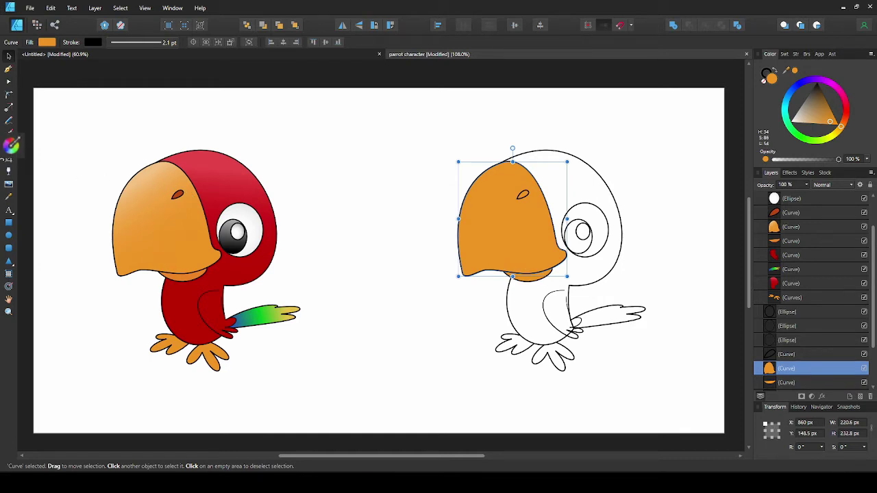
left_click(9, 145)
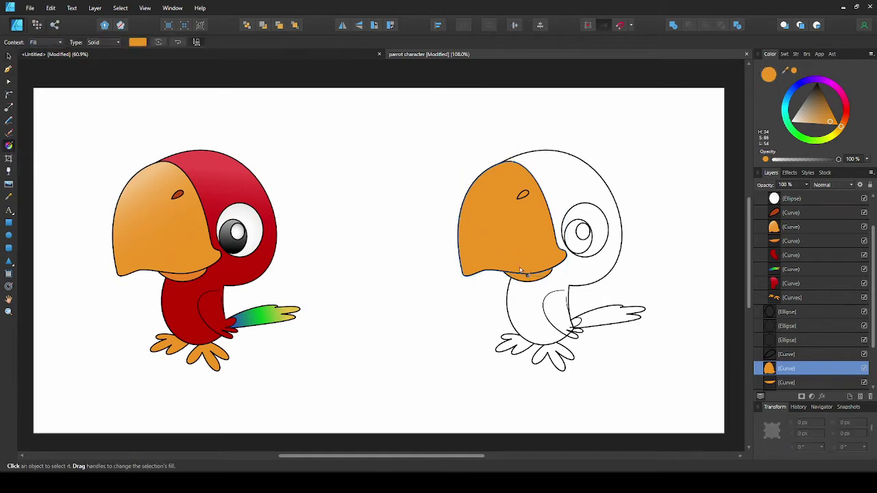
left_click_drag(514, 266, 500, 173)
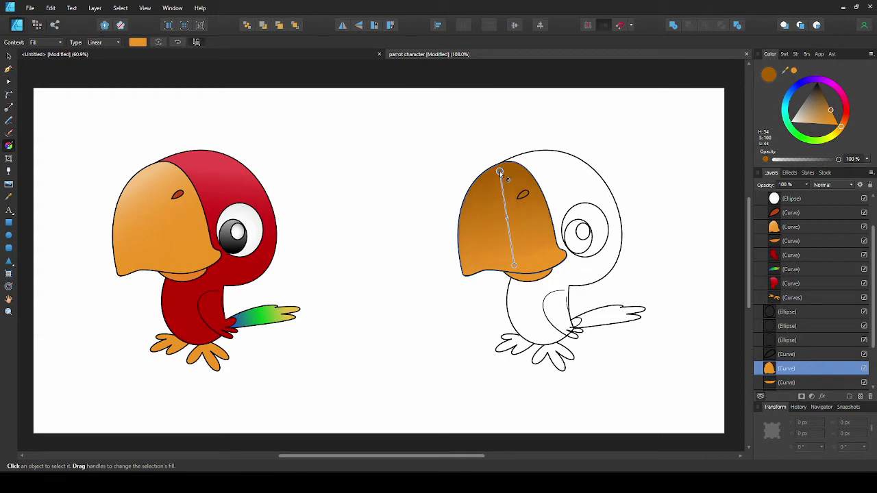
left_click(514, 261)
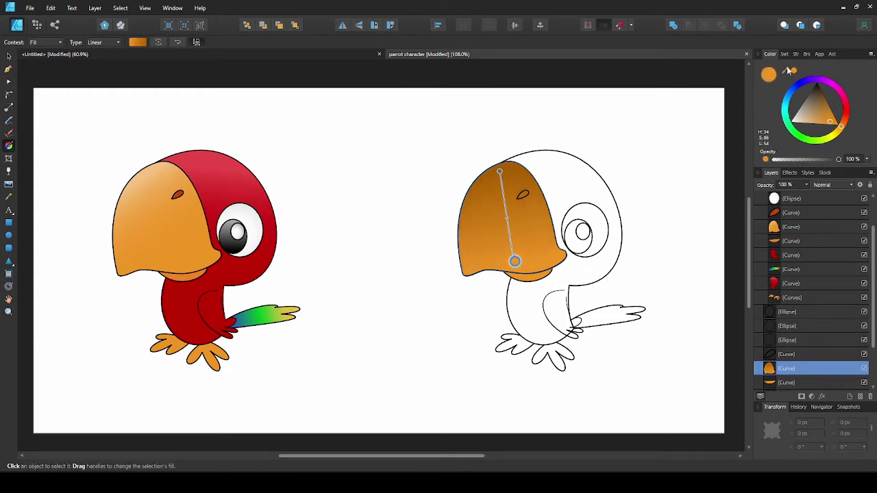
left_click(500, 171)
left_click_drag(796, 70, 162, 167)
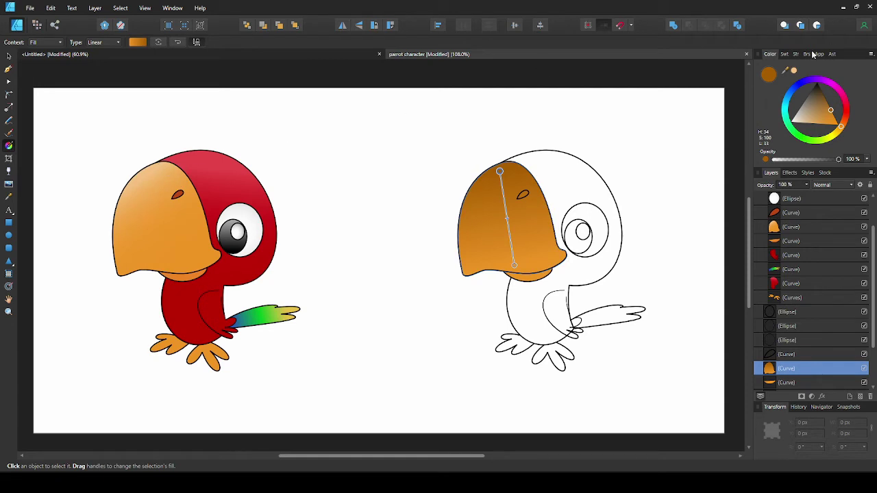
left_click(794, 71)
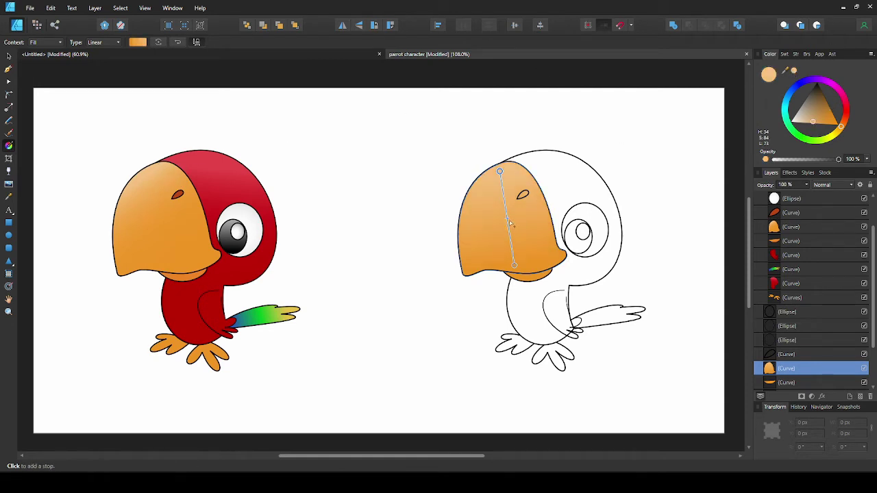
- Adjust the beak gradient's midpoint and end points so the light orange is confined to the beak's upper edge
left_click_drag(507, 218, 506, 195)
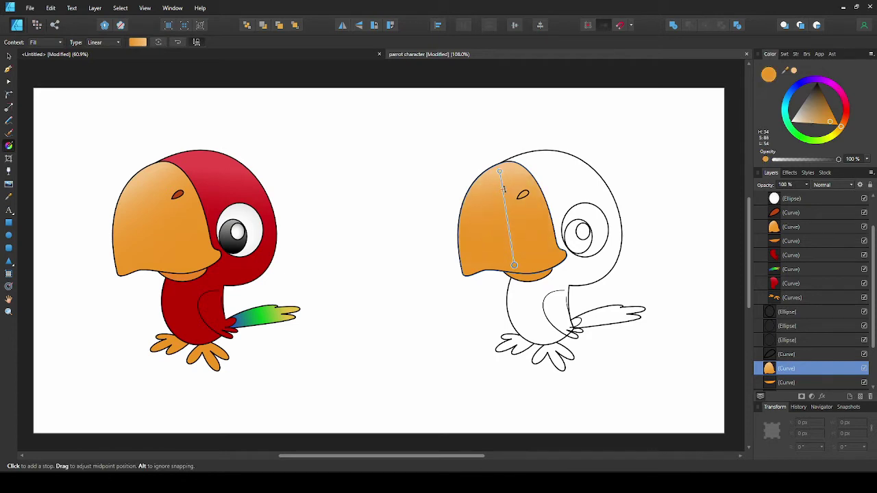
left_click_drag(514, 265, 523, 232)
mouse_move(501, 172)
left_mouse_down()
mouse_move(495, 177)
mouse_move(502, 189)
left_mouse_up()
- Fill the outline parrot's head and body shape with dark red sampled from the coloured parrot
left_click(519, 154)
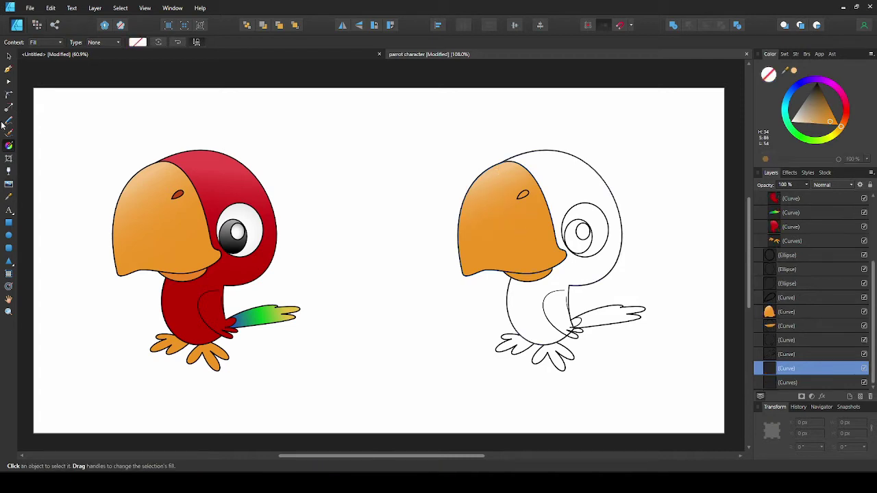
left_click(7, 55)
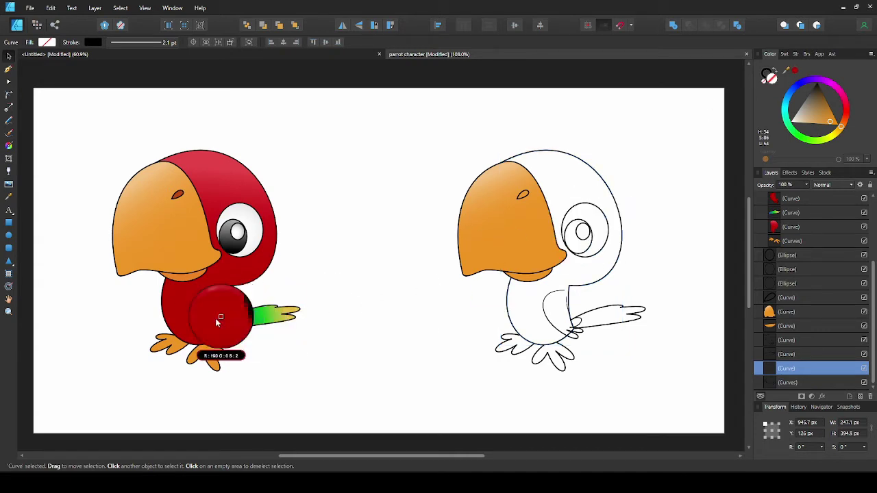
left_click(796, 72)
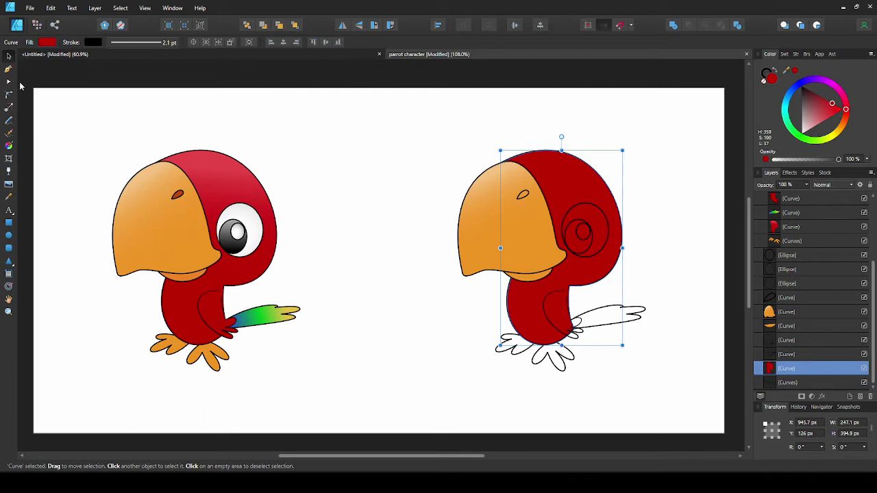
- Apply a linear gradient from dark red at the body's base to a lighter red sampled from the top of the coloured parrot's head
left_click(9, 146)
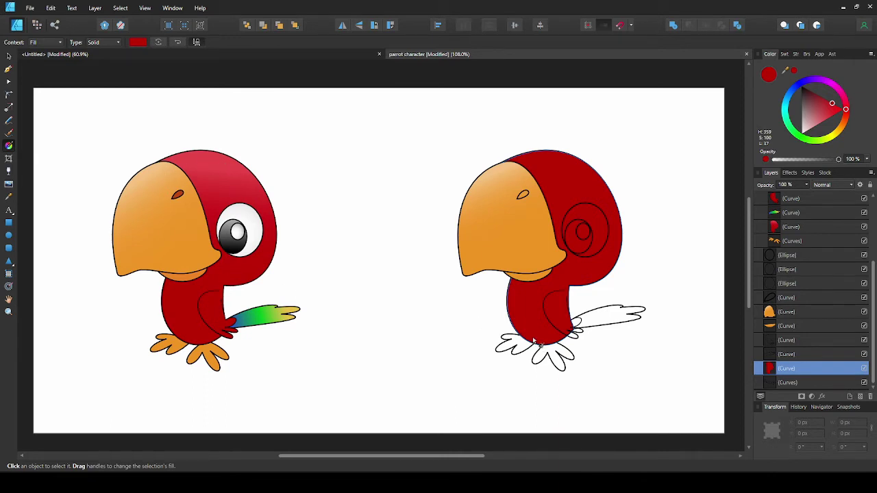
left_click_drag(534, 337, 559, 161)
left_click_drag(794, 71, 201, 154)
left_click(794, 71)
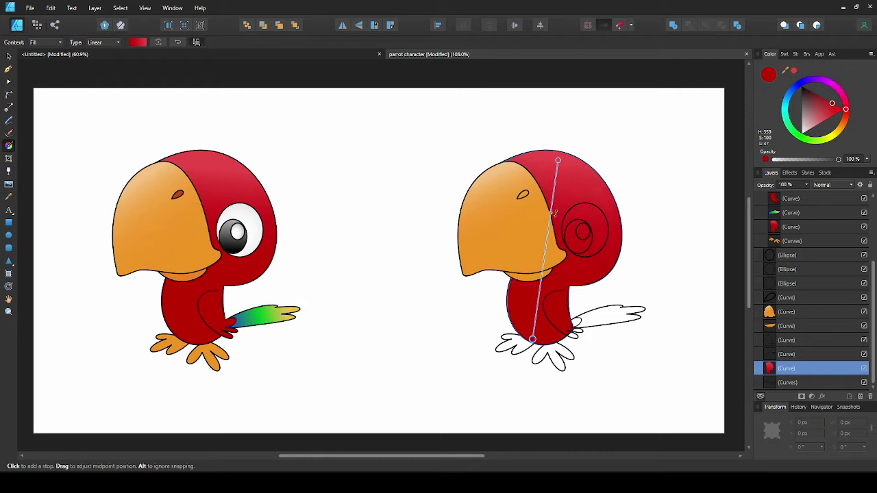
- Reposition both end points of the body's red gradient to match the coloured parrot's shading, and deselect the shape
left_click_drag(532, 339, 555, 344)
left_click_drag(559, 161, 555, 157)
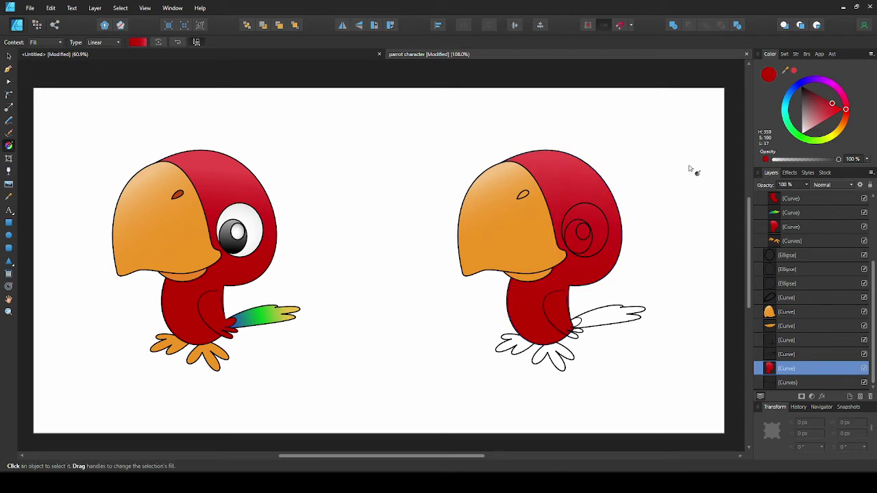
left_click(691, 170)
- Fill the nostril with reddish brown and the feet with orange, sampling both colours from the coloured parrot
left_click(8, 57)
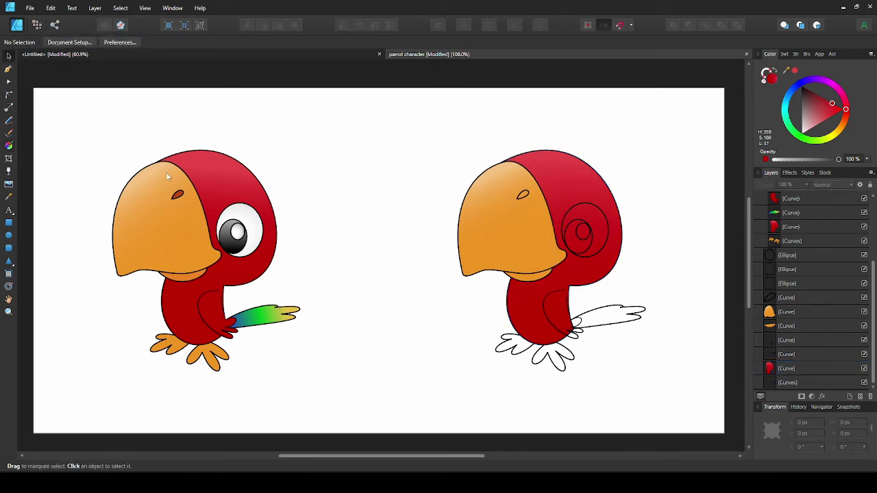
left_click(524, 198)
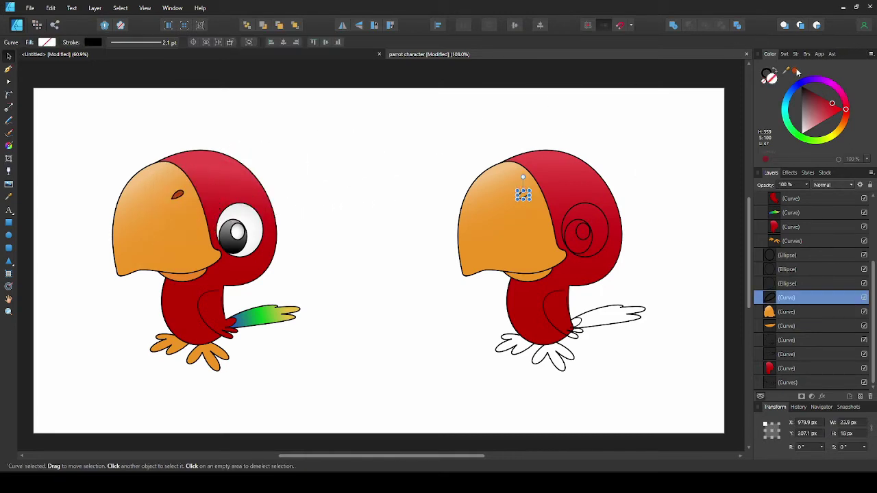
left_click(515, 352)
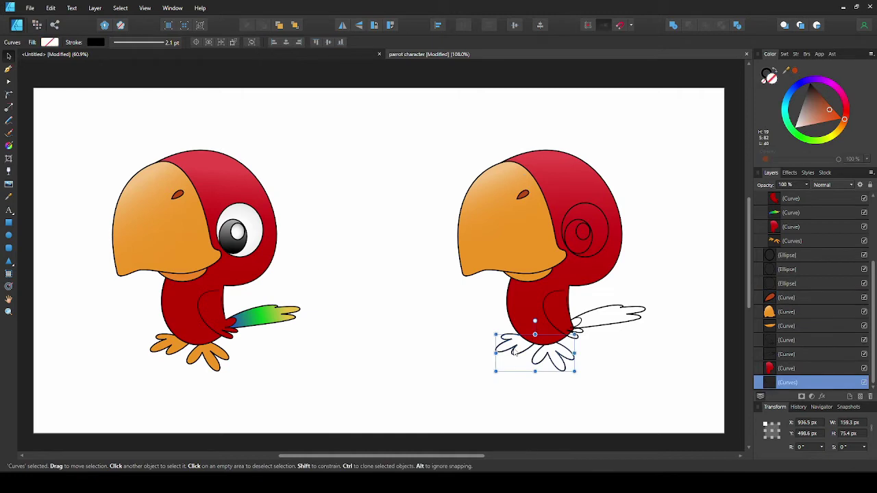
left_click_drag(794, 73, 206, 359)
left_click(797, 72)
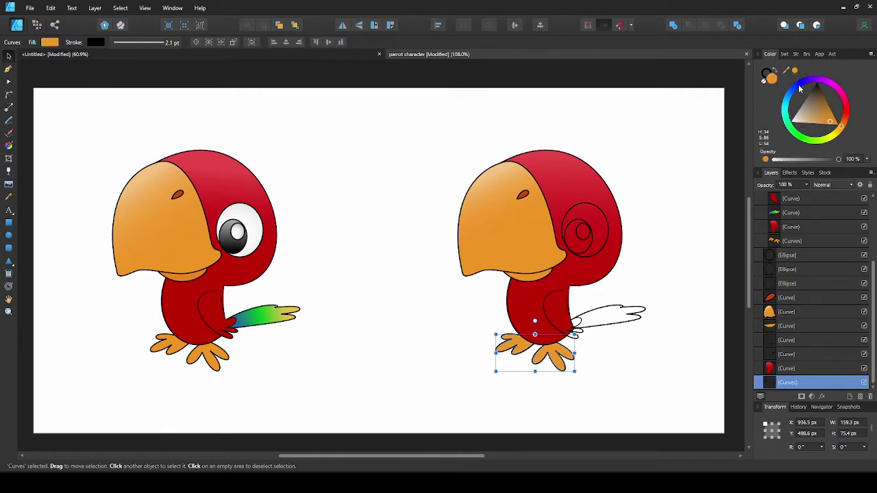
- Fill the large eye ellipse and the small highlight ellipse with white, and the pupil with black
left_click(603, 218)
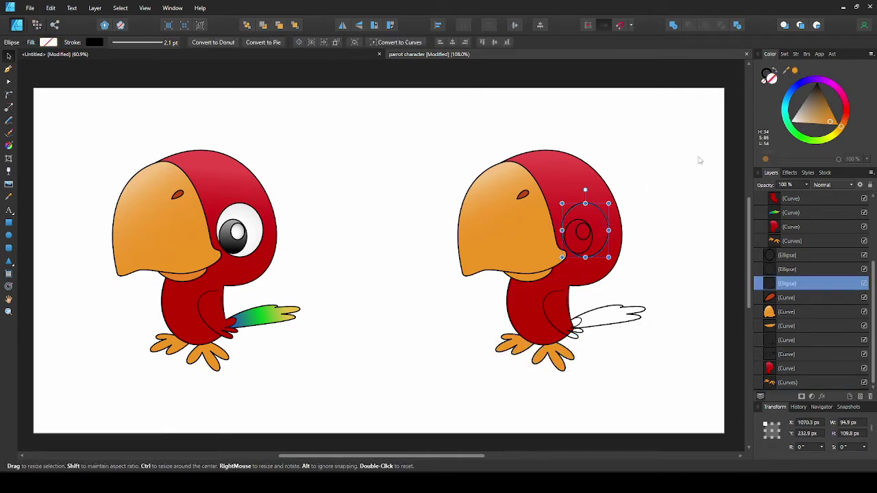
left_click_drag(816, 124, 793, 122)
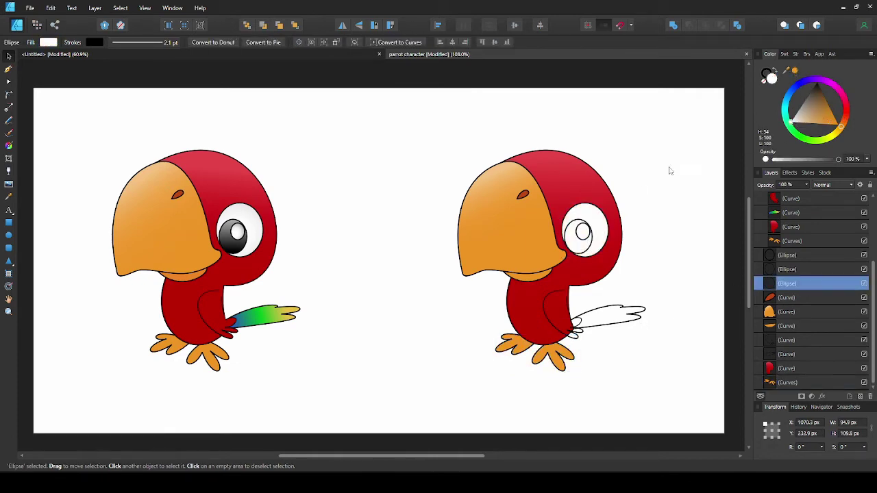
left_click(588, 240)
left_click(587, 249)
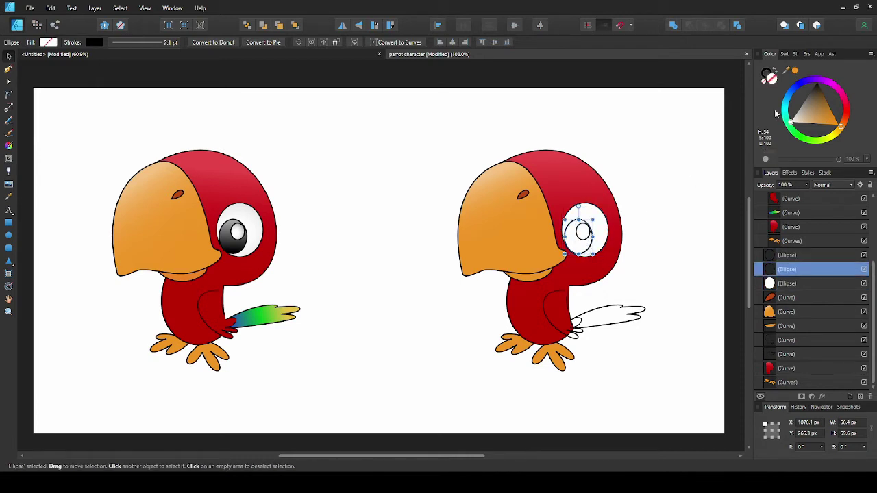
left_click_drag(816, 113, 830, 27)
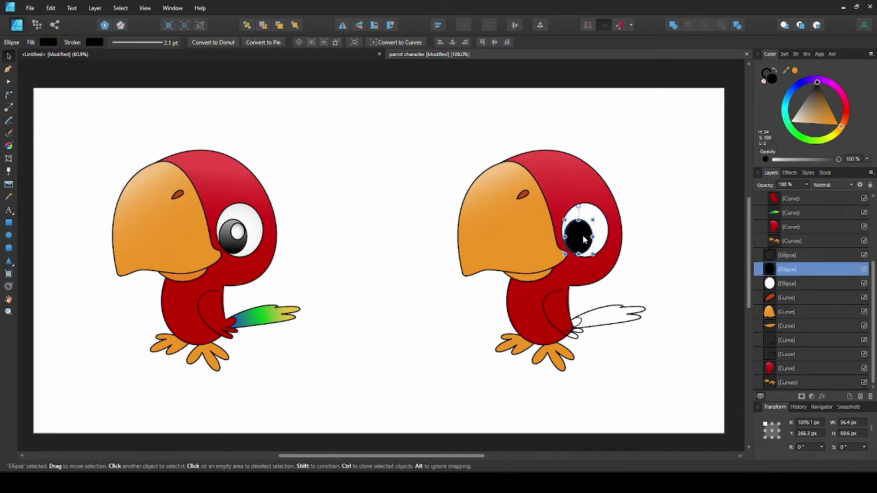
left_click(778, 256)
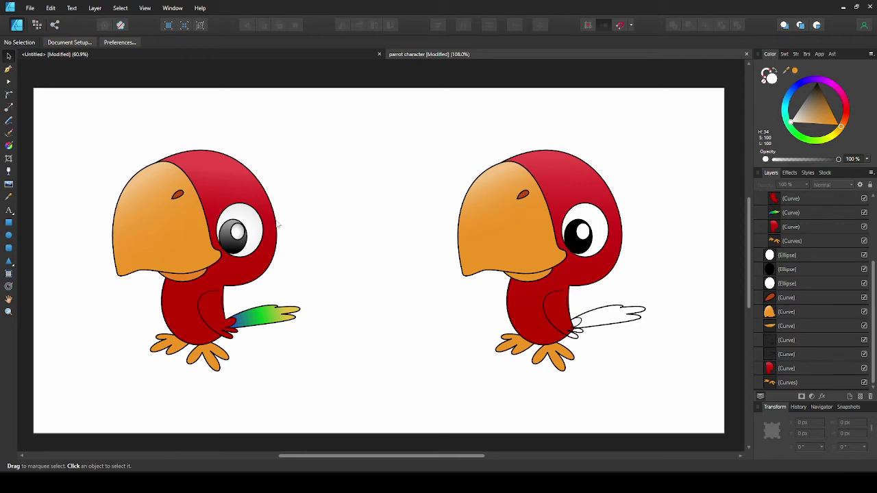
- Apply a linear gradient to the pupil from black at its bottom to dark grey at its top
scroll(614, 242, "up", 5)
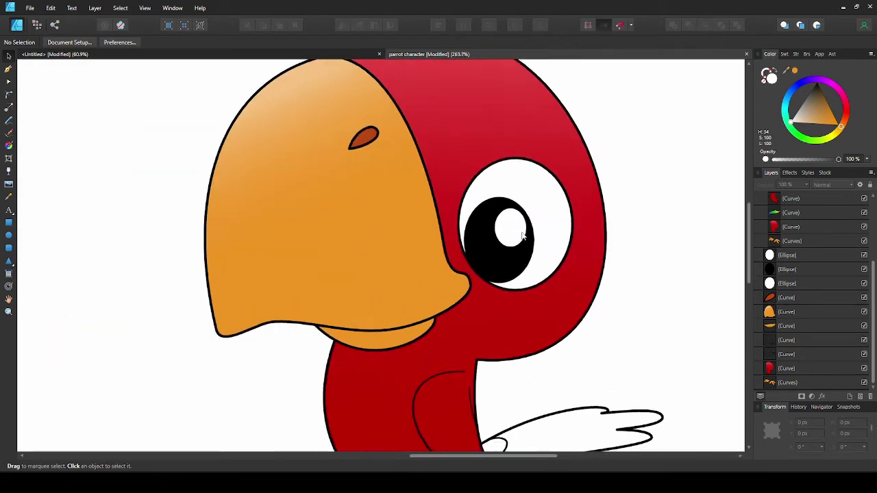
left_click(462, 266)
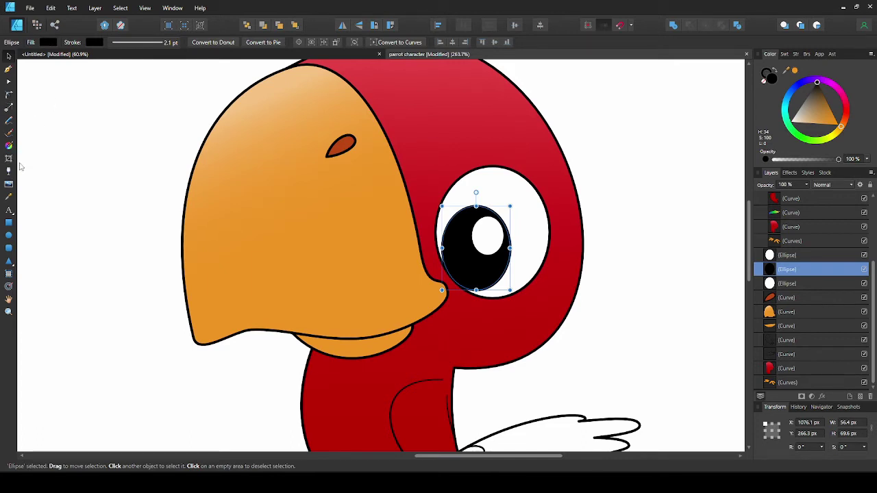
left_click(9, 145)
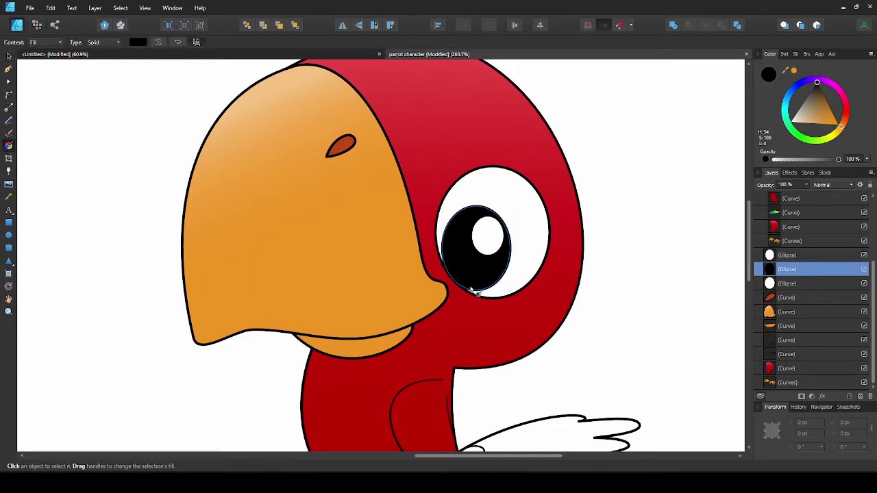
left_click_drag(470, 287, 468, 209)
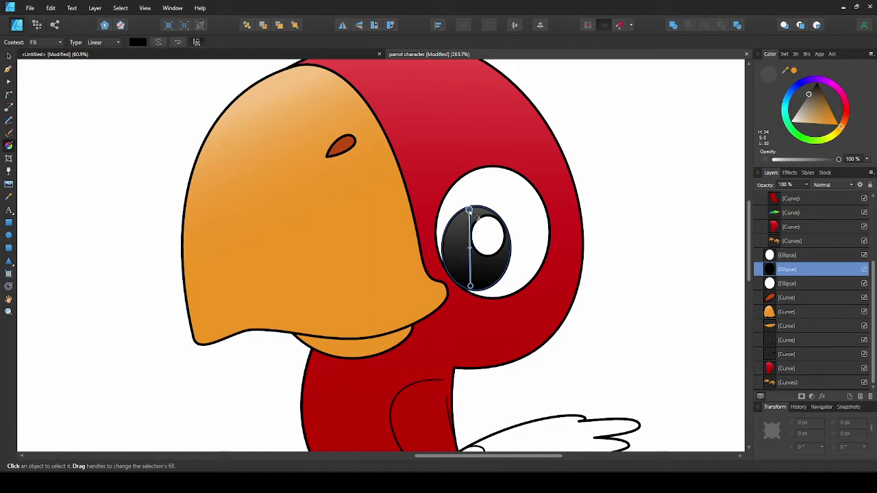
left_click(664, 236)
- Change the fill of the small highlight ellipse in the pupil to an elliptical gradient
left_click(498, 236)
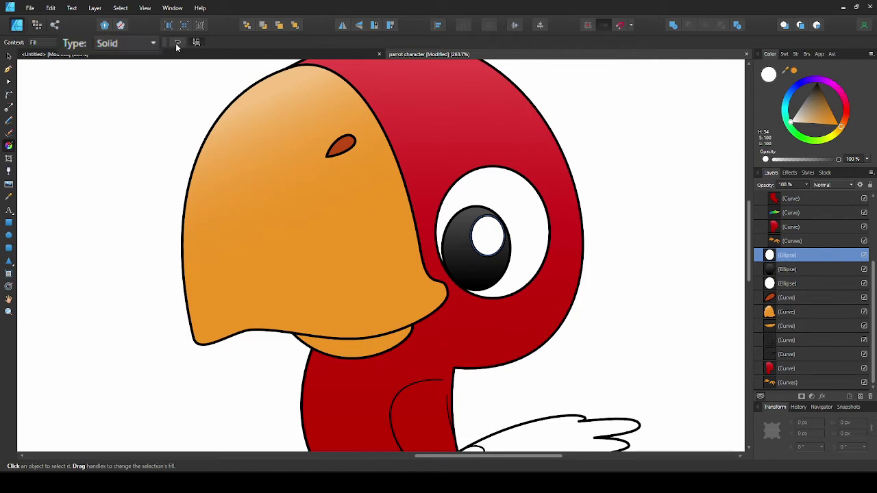
left_click(107, 43)
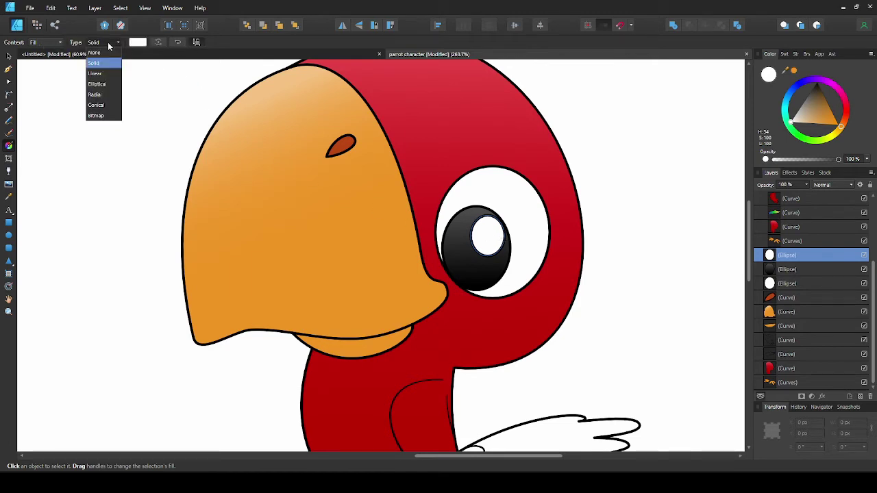
left_click(107, 86)
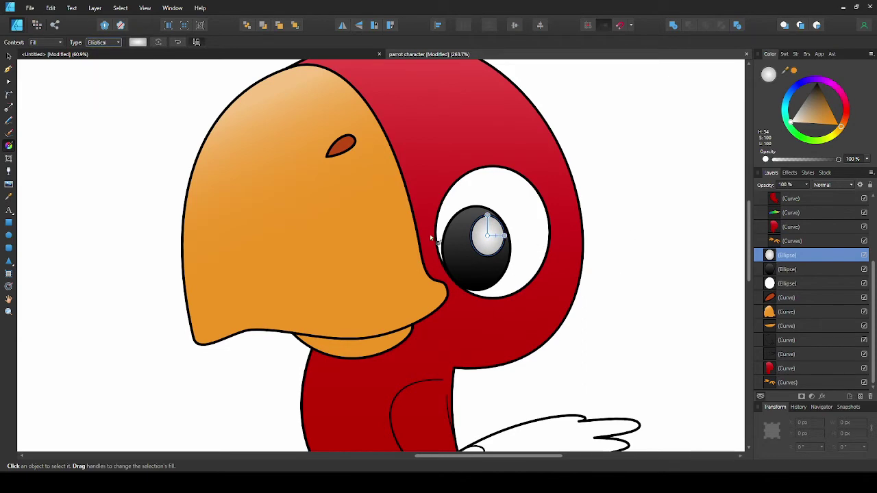
- Move the centre of the small highlight ellipse's elliptical gradient toward its lower edge and tilt the gradient's axes
key("ctrl+0")
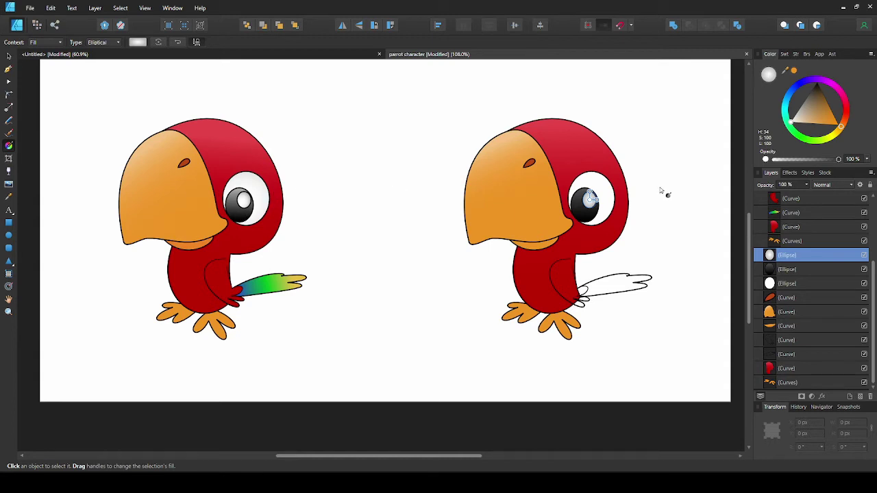
scroll(617, 202, "up", 4)
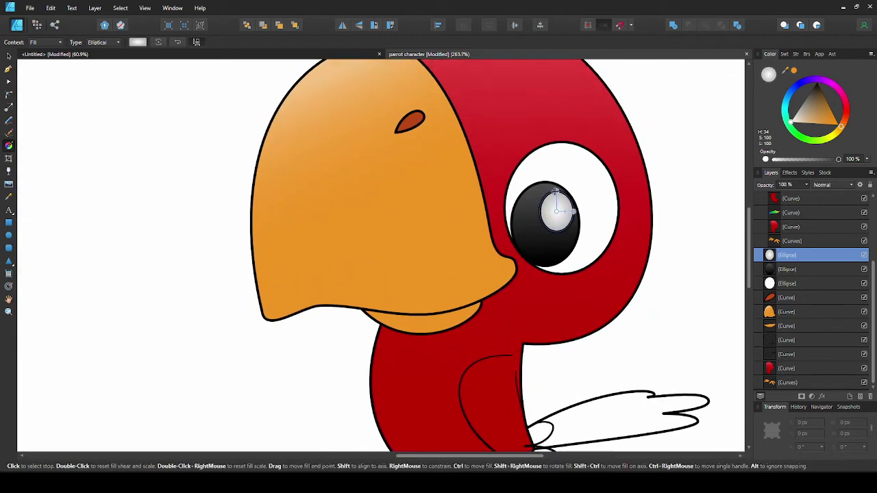
left_click(555, 206)
left_click_drag(555, 210, 575, 213)
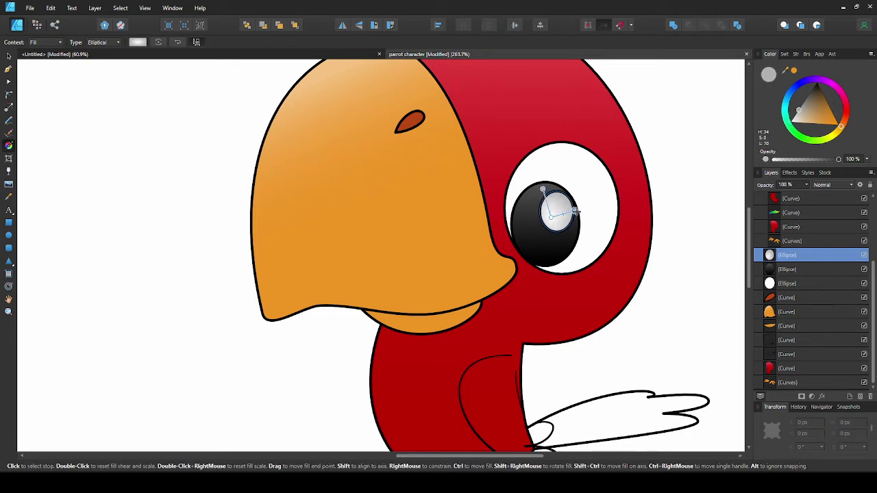
left_click(554, 220)
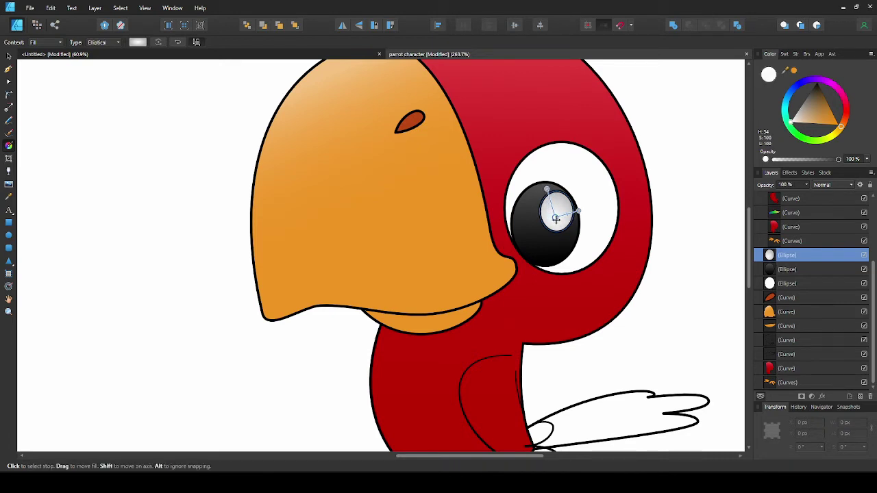
- Apply an elliptical gradient to the large eye ellipse, centred over the pupil and stretched past the eye's upper-right edge
left_click(599, 171)
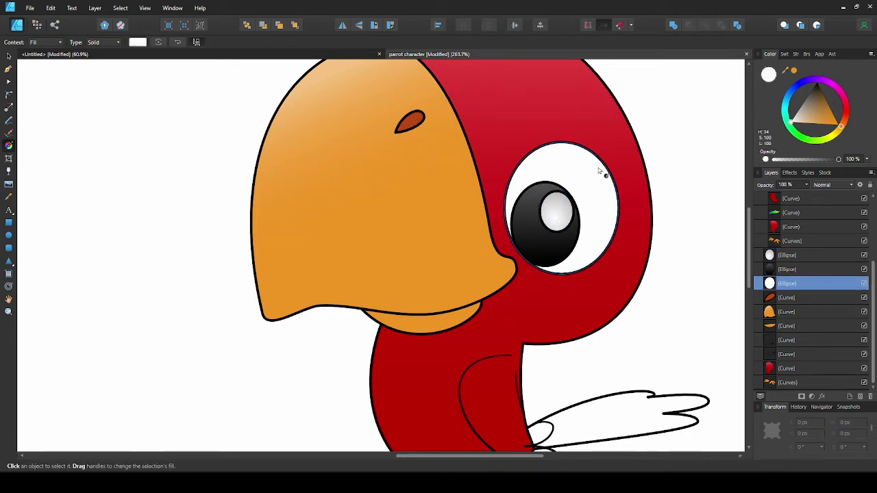
left_click(98, 42)
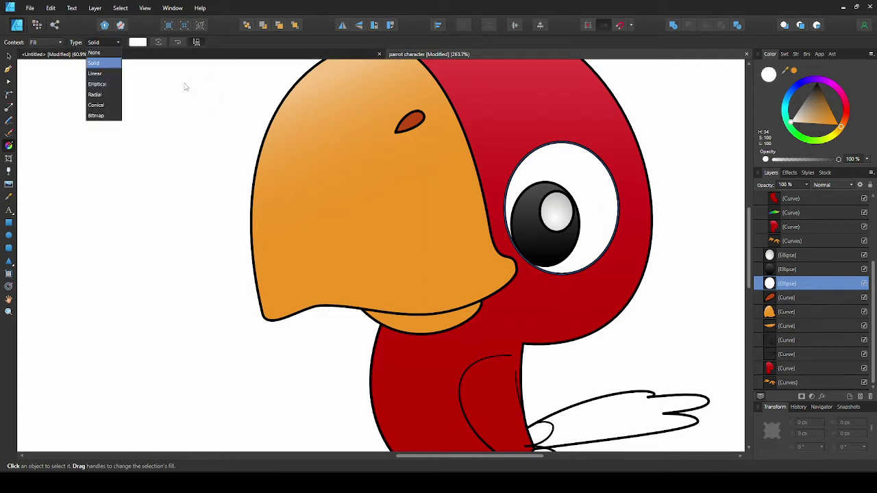
left_click(102, 84)
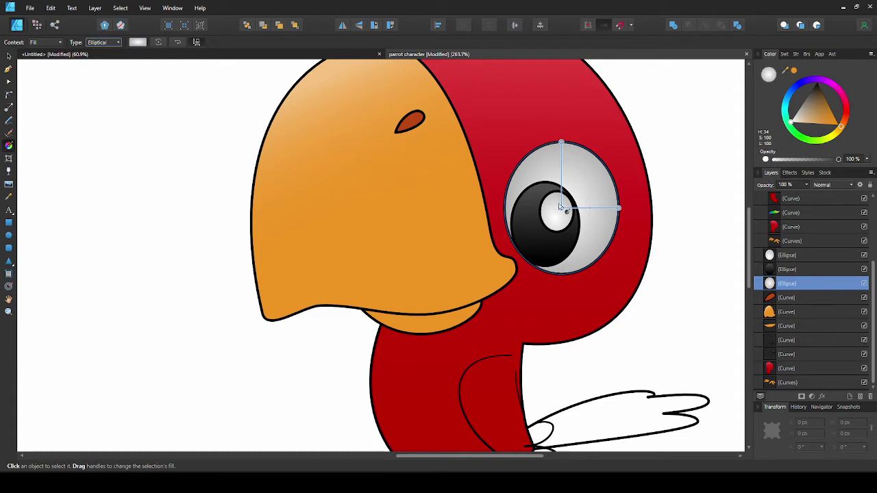
left_click_drag(560, 207, 546, 237)
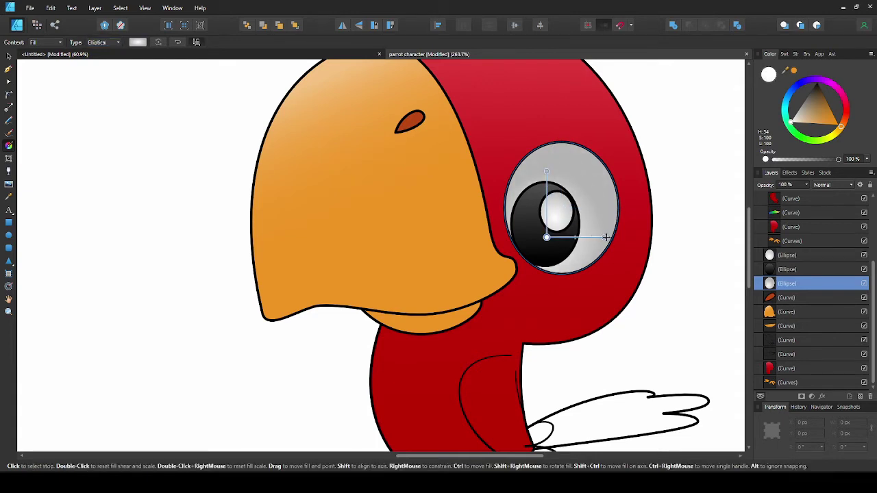
left_click_drag(605, 237, 643, 207)
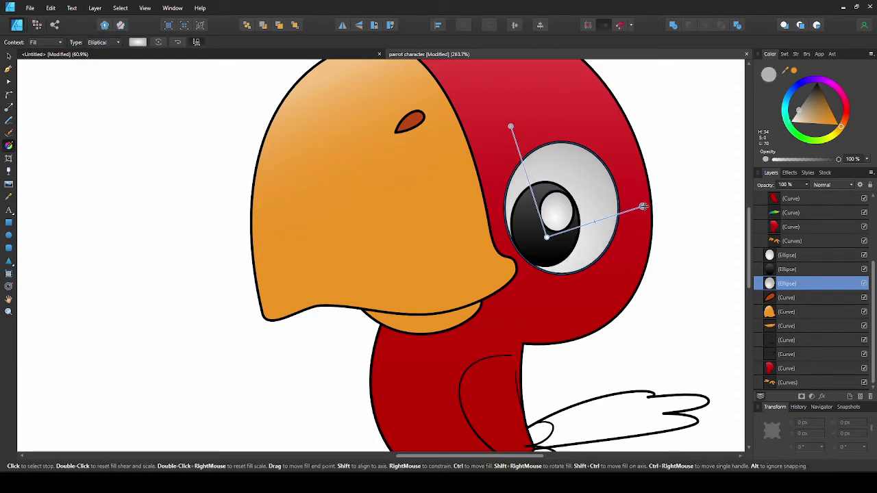
left_click(546, 237)
scroll(582, 202, "down", 3)
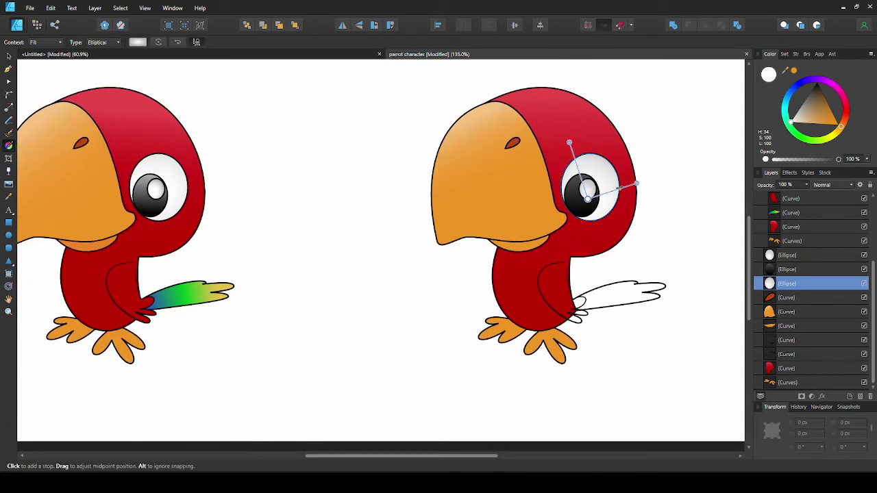
- Enlarge the elliptical gradient in the small highlight ellipse so less grey falls inside its edge
scroll(561, 240, "down", 1)
left_click_drag(560, 240, 582, 241)
left_click(605, 194)
scroll(604, 207, "up", 4)
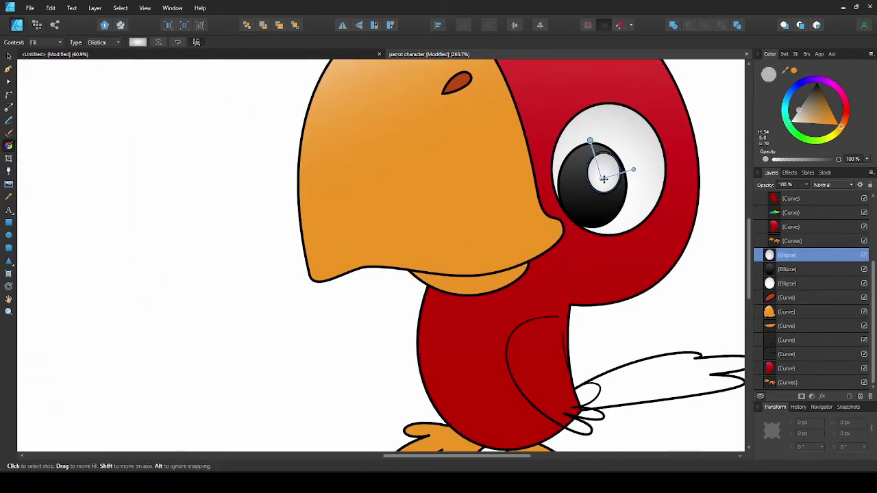
scroll(608, 192, "down", 3)
left_click(624, 187)
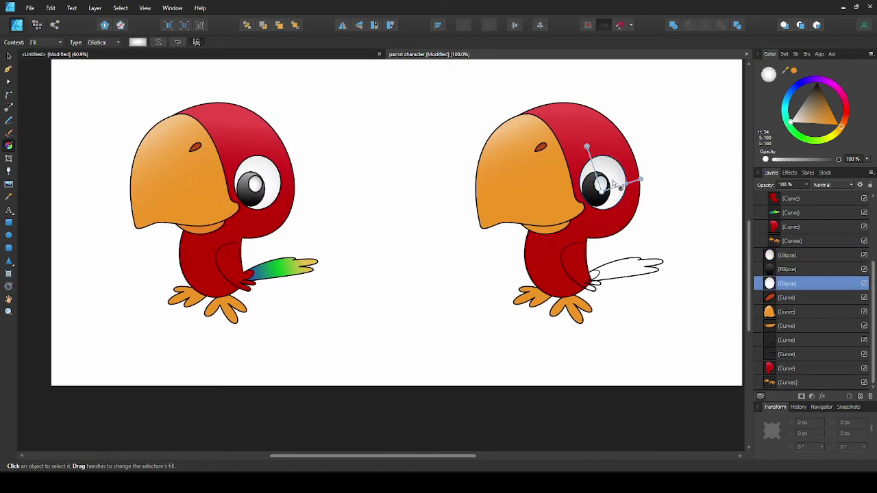
key("ctrl+d")
- Lighten the stop at the top of the pupil's linear gradient to a medium grey
left_click_drag(598, 203, 576, 210)
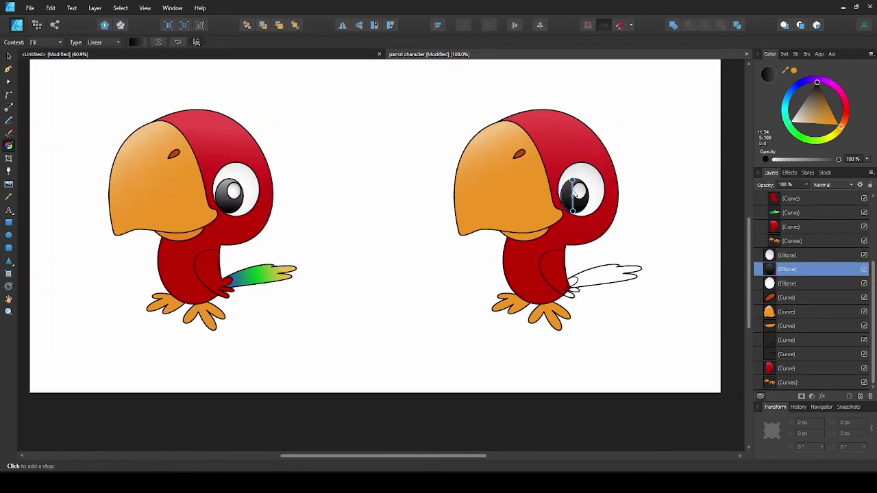
left_click(572, 181)
left_click_drag(807, 104, 799, 111)
left_click(668, 212)
- Fill the wing with the dark red sampled from the parrot's body
left_click(8, 57)
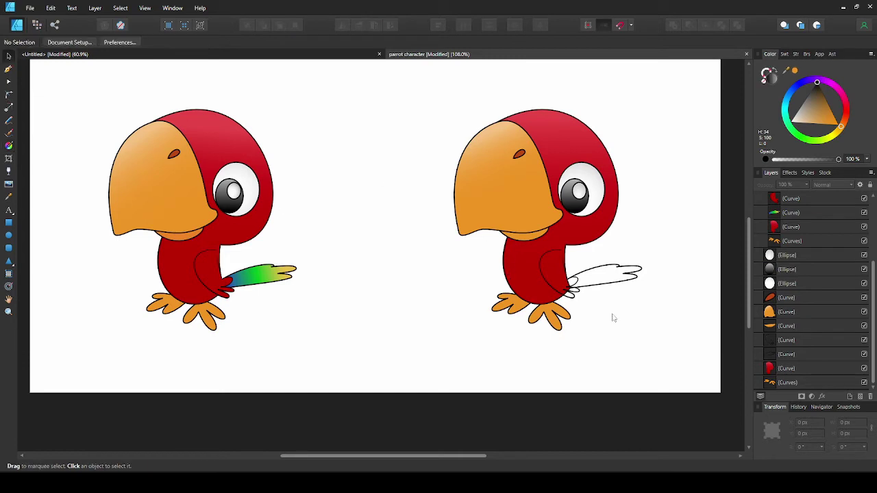
left_click(575, 299)
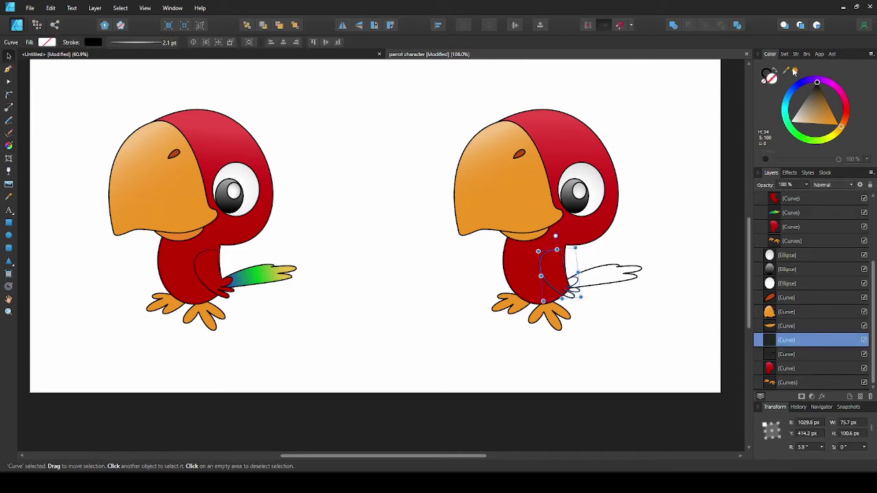
left_click_drag(788, 71, 528, 298)
left_click(795, 72)
left_click(688, 233)
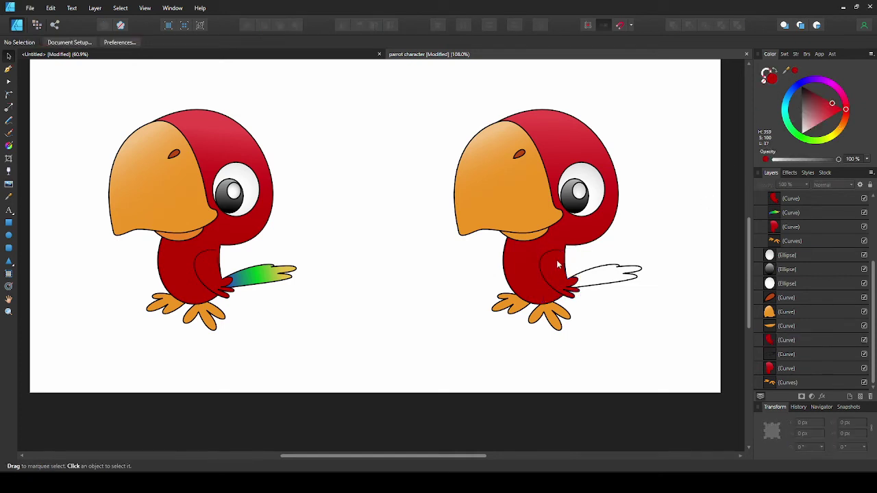
- Apply a linear gradient along the tail from base to tip, with its base stop in blue sampled from the coloured parrot's tail
left_click(601, 271)
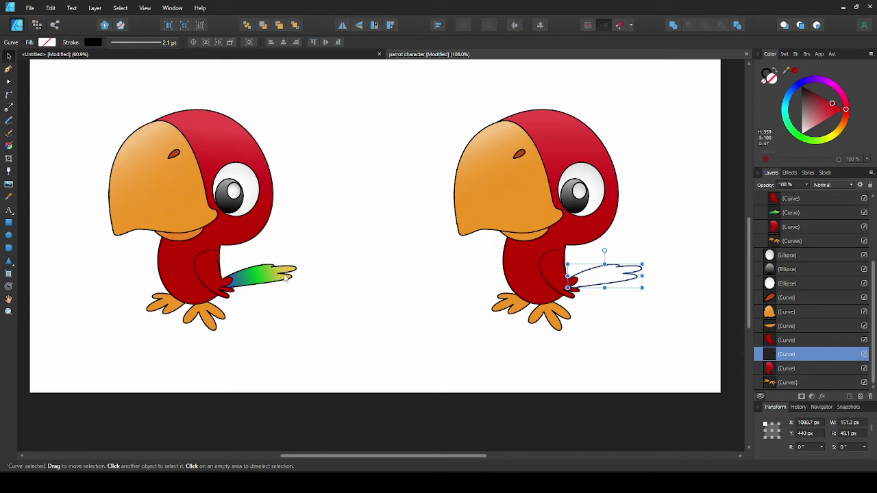
left_click(9, 145)
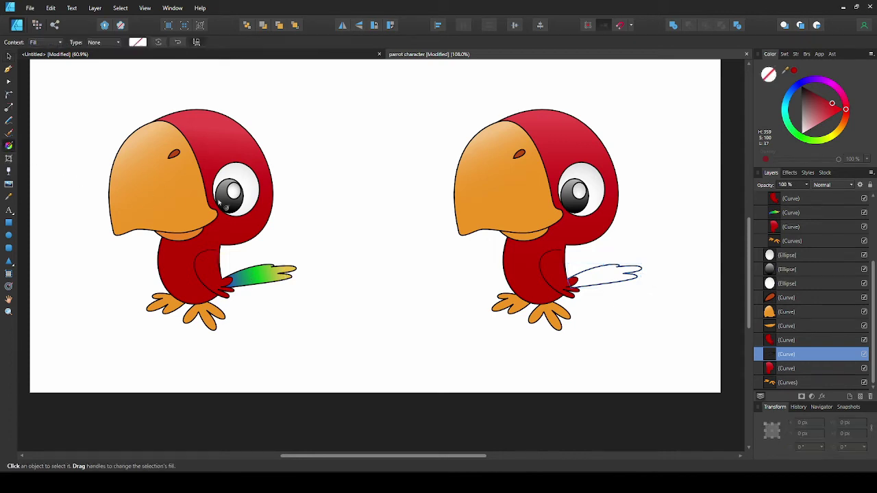
left_click_drag(574, 283, 632, 269)
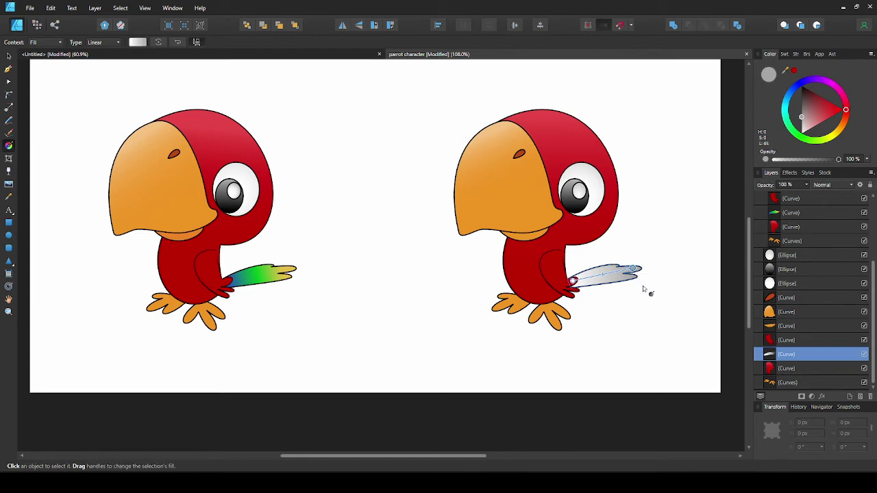
left_click(573, 280)
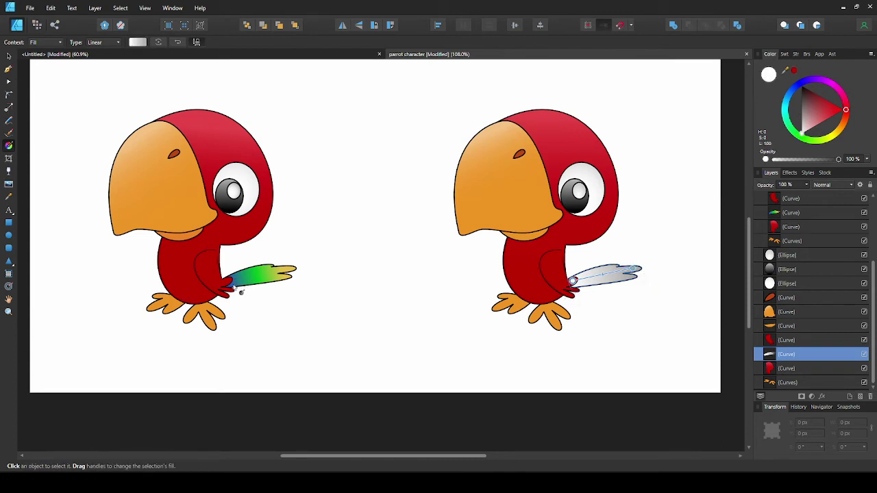
left_click_drag(795, 73, 229, 285)
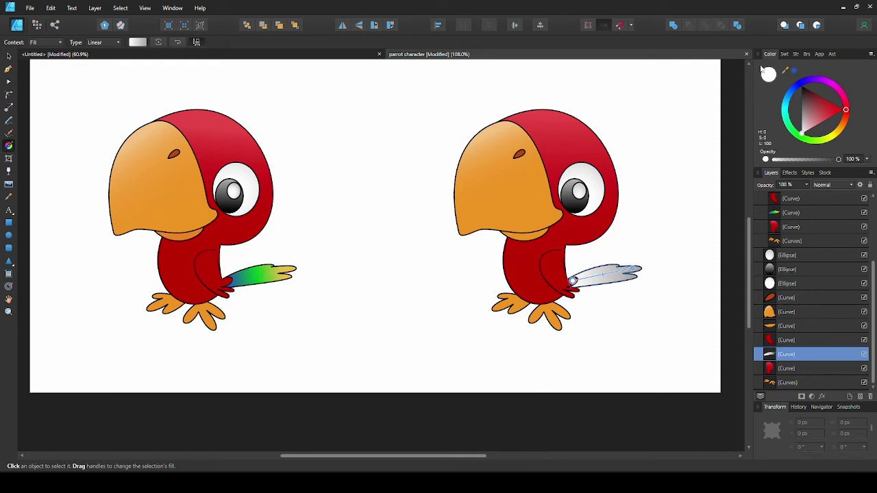
left_click(794, 73)
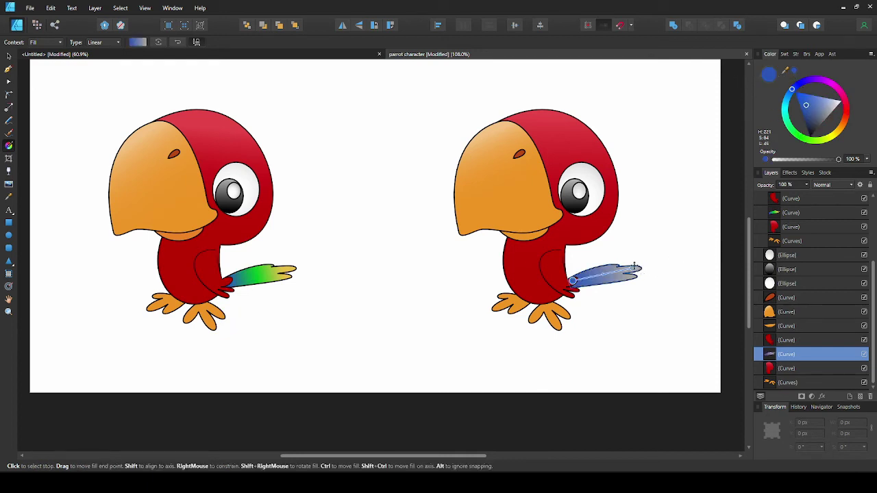
- Set the gradient stop at the tail's tip to the yellow sampled from the coloured parrot's tail
left_click(633, 269)
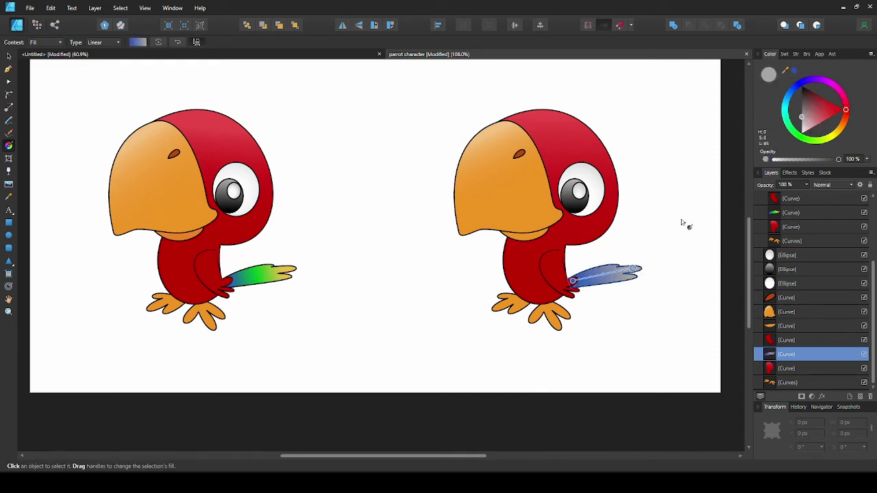
left_click_drag(792, 72, 302, 276)
left_click(793, 72)
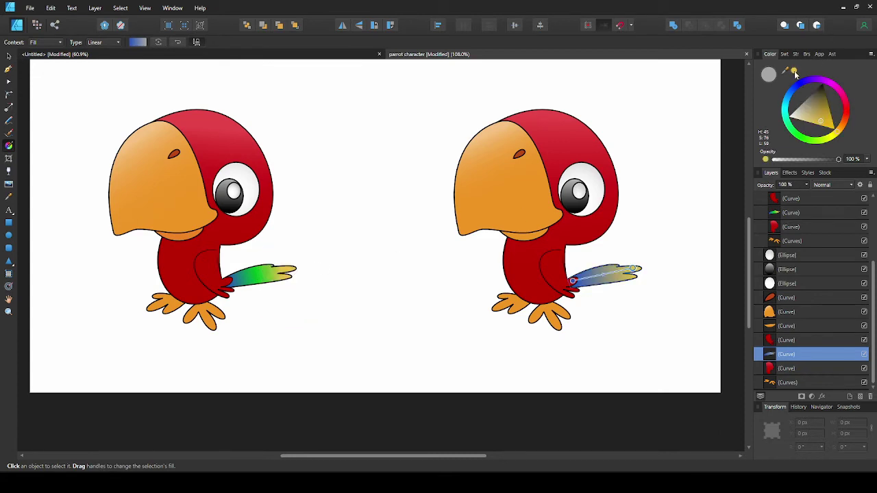
- Add a stop midway along the tail's gradient and colour it green, sampled from the coloured parrot's tail
scroll(613, 279, "up", 6)
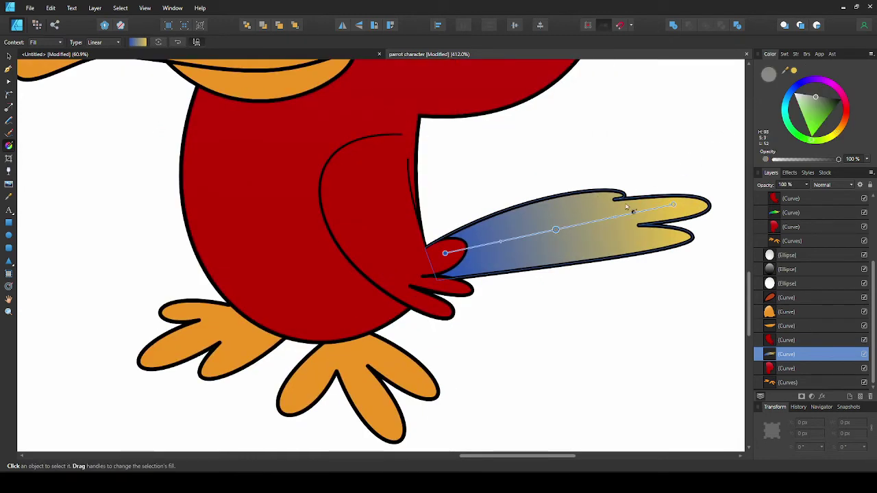
scroll(469, 264, "down", 3)
scroll(470, 263, "down", 3)
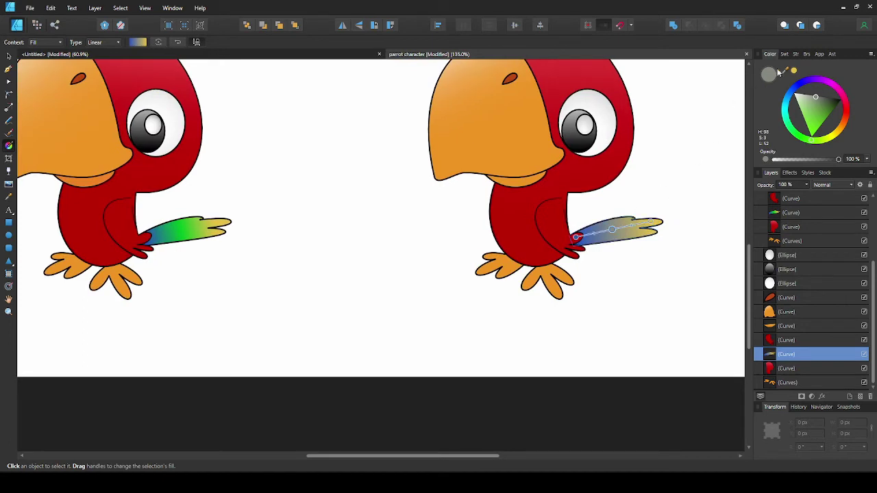
left_click_drag(793, 73, 191, 236)
left_click(794, 72)
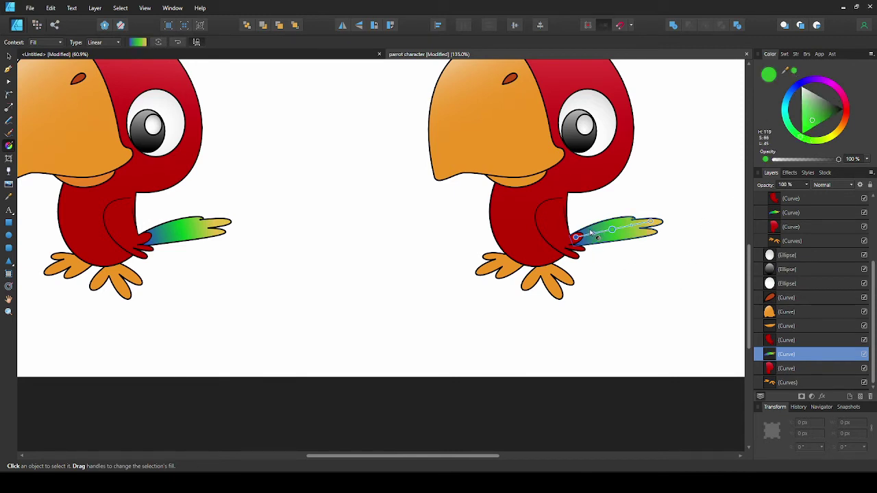
- Adjust the tail gradient's midpoints, shifting the green-to-yellow transition closer to the green stop, and deselect the tail
left_click_drag(594, 234, 595, 233)
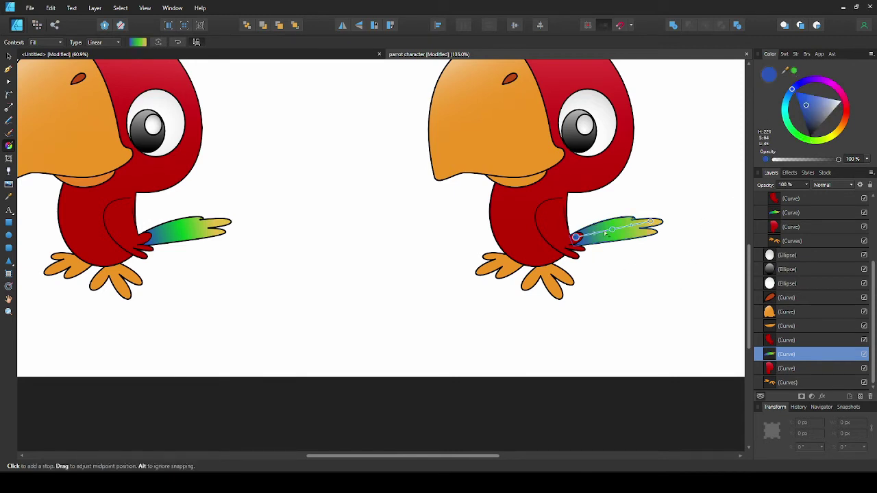
left_click(631, 223)
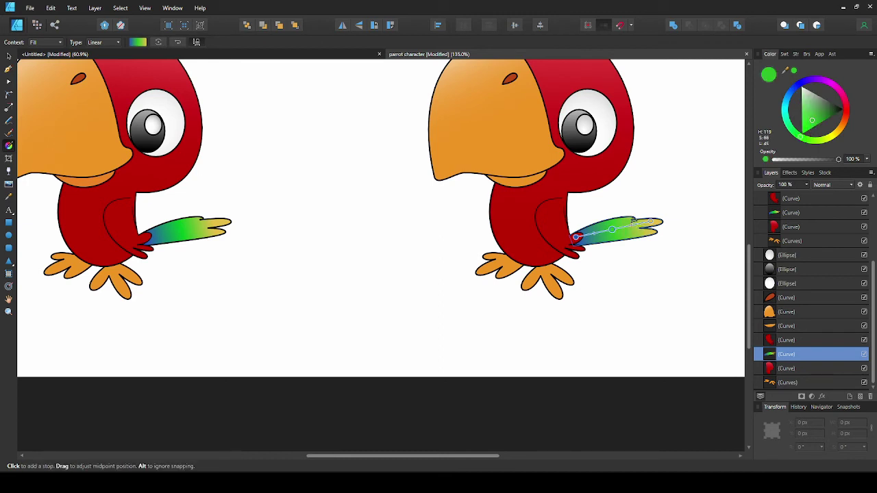
left_click(643, 288)
key("ctrl+0")
key("v")
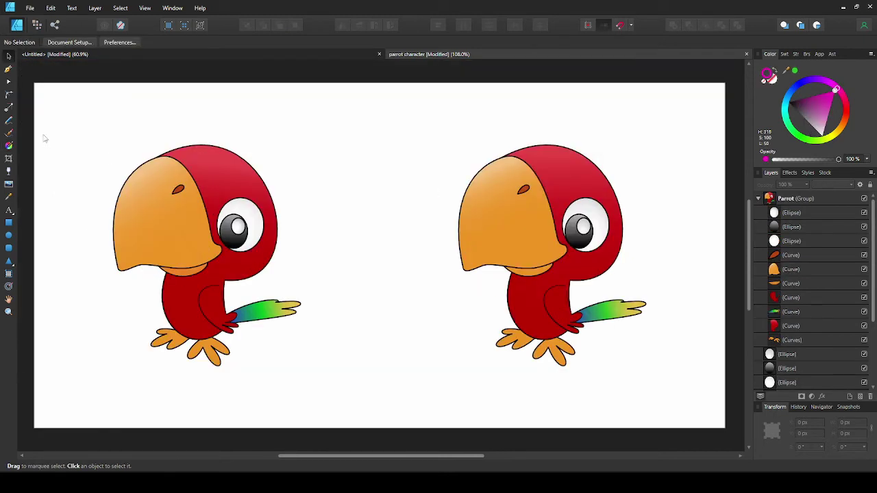
- Draw a curved 19.1 pt magenta stroke inside the beak's upper-left edge and a short second stroke just below it with the Pen tool
left_click(8, 69)
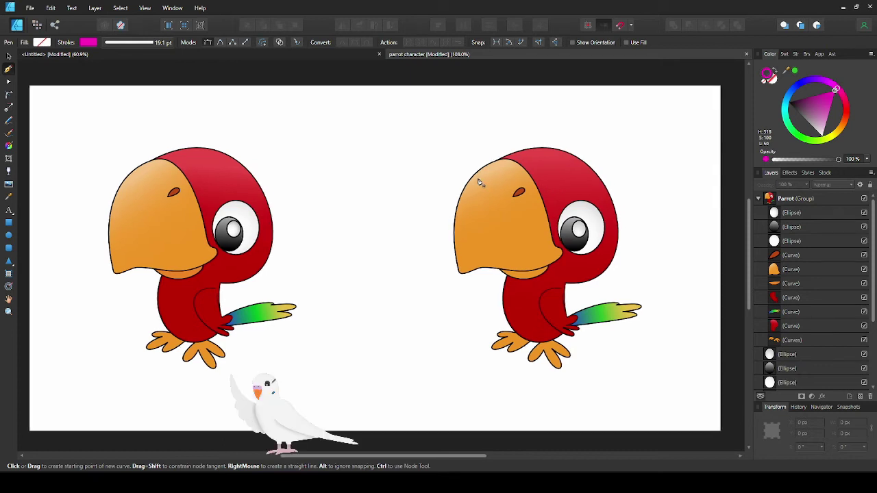
left_click(480, 179)
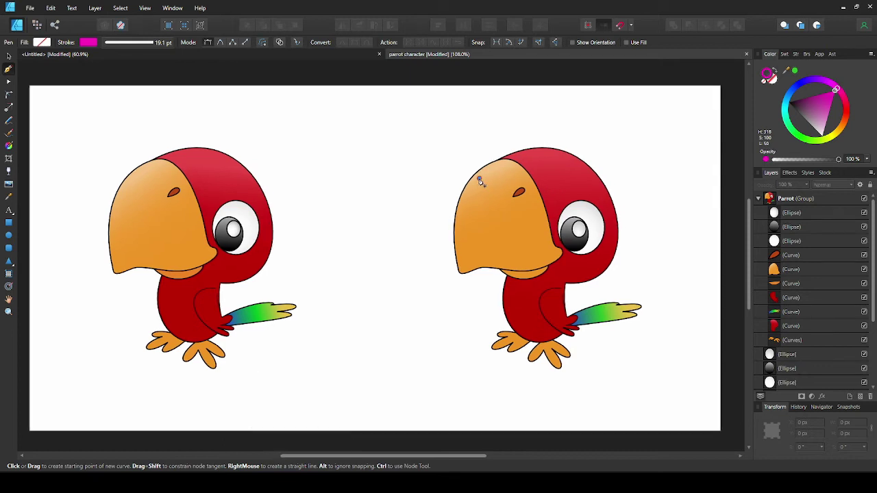
left_click(464, 211)
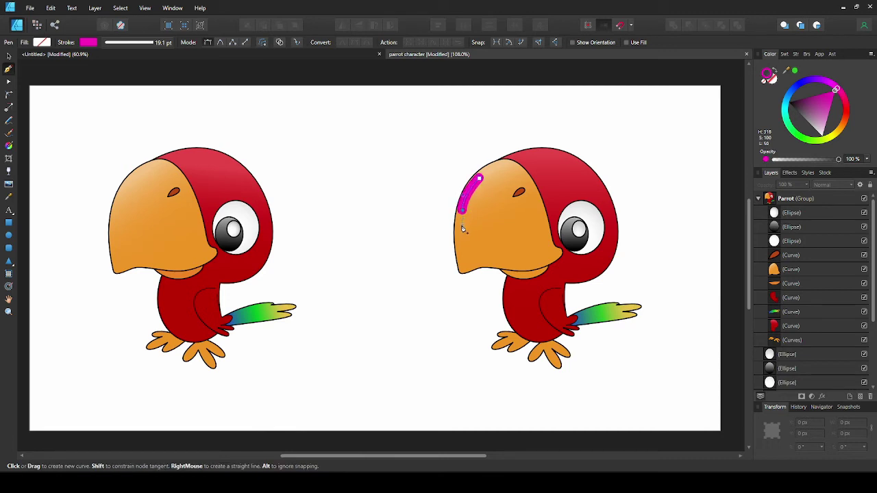
key("Escape")
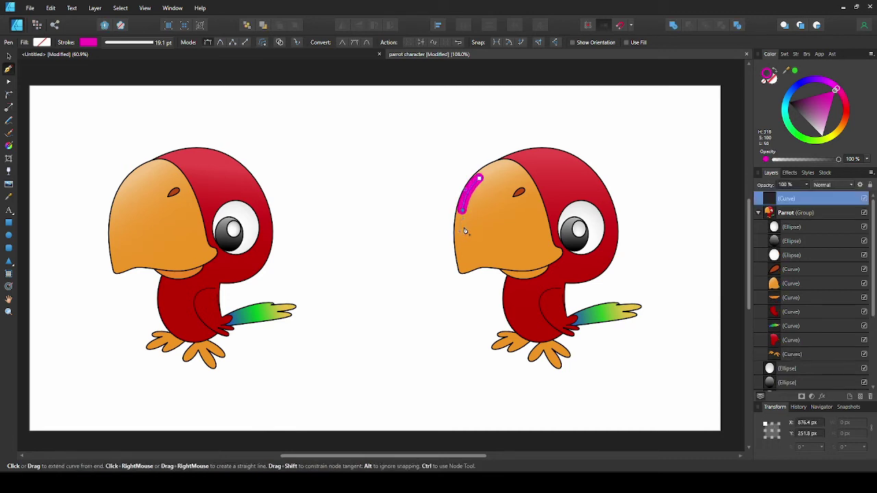
left_click(466, 229)
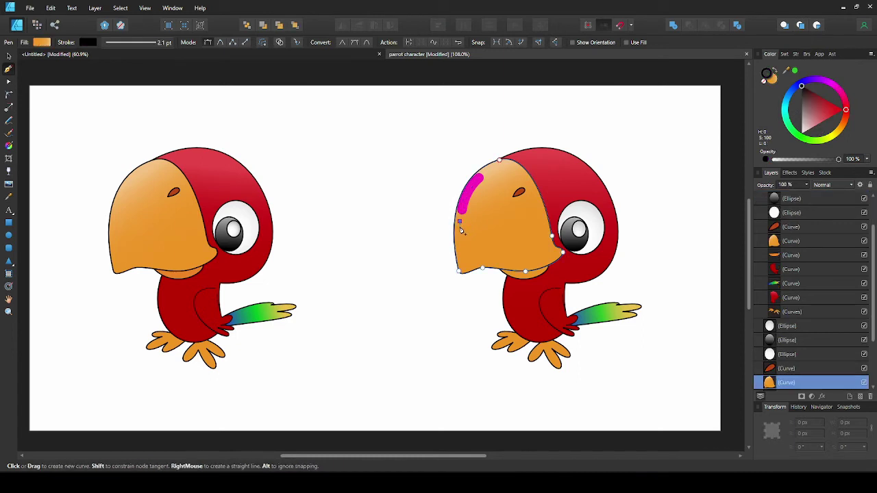
left_click(459, 230)
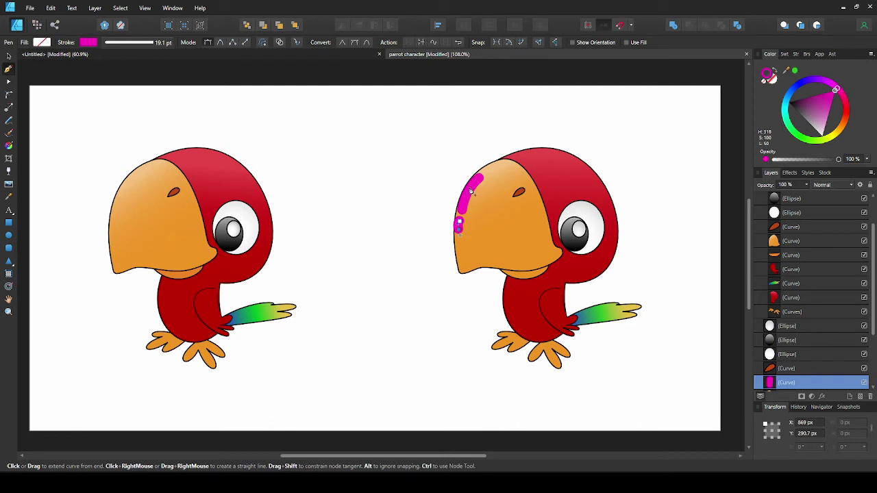
- Recolour both beak highlight strokes white, shift them slightly inward from the beak's edge, and nudge the longer stroke into position
left_click(9, 57)
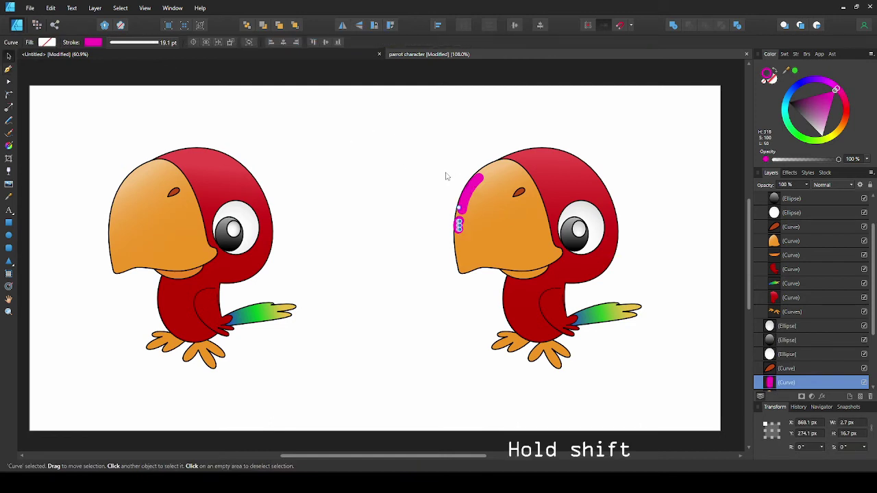
left_click(468, 192, "shift")
mouse_move(825, 104)
left_mouse_down()
mouse_move(822, 186)
mouse_move(806, 191)
left_mouse_up()
left_click_drag(472, 195, 478, 195)
left_click(704, 148)
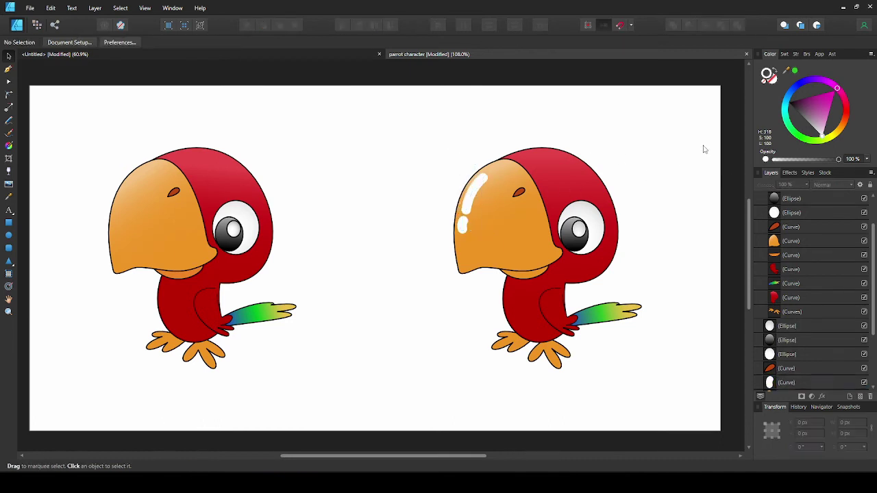
mouse_move(475, 193)
left_mouse_down()
mouse_move(482, 169)
mouse_move(475, 191)
left_mouse_up()
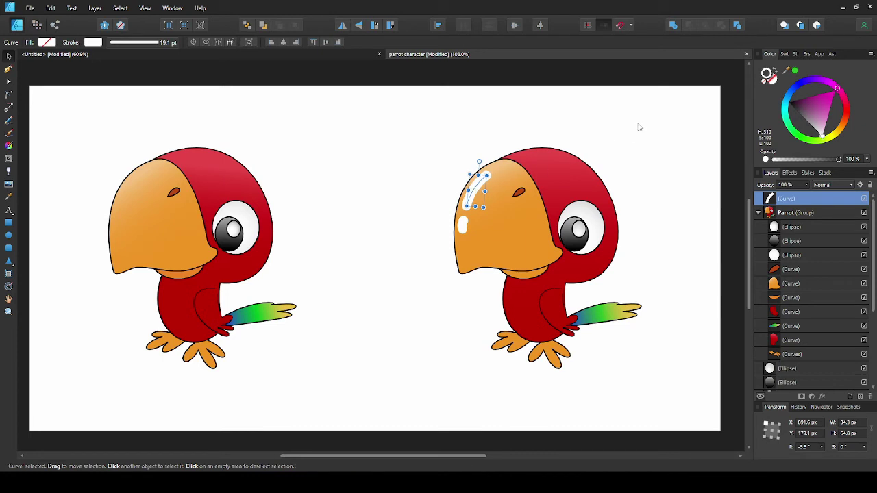
- Apply a Gaussian Blur layer effect with a 7.6 px radius to both white beak highlight strokes
left_click(463, 227, "shift")
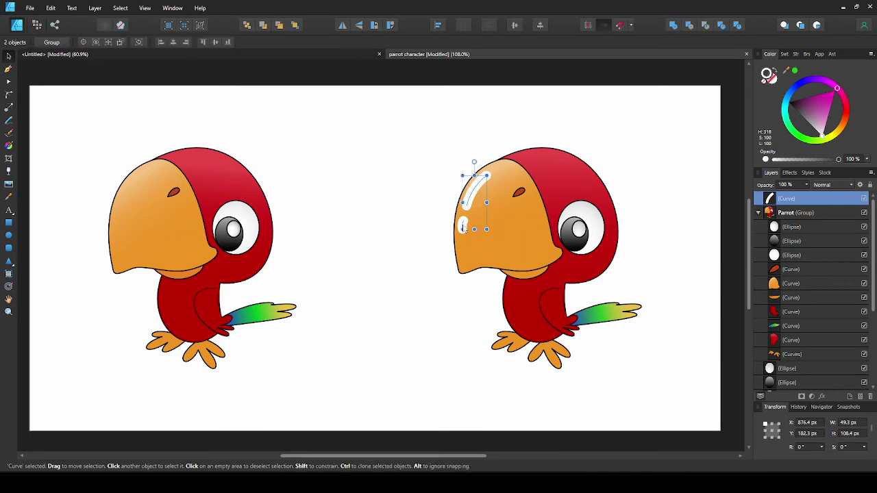
left_click(823, 396)
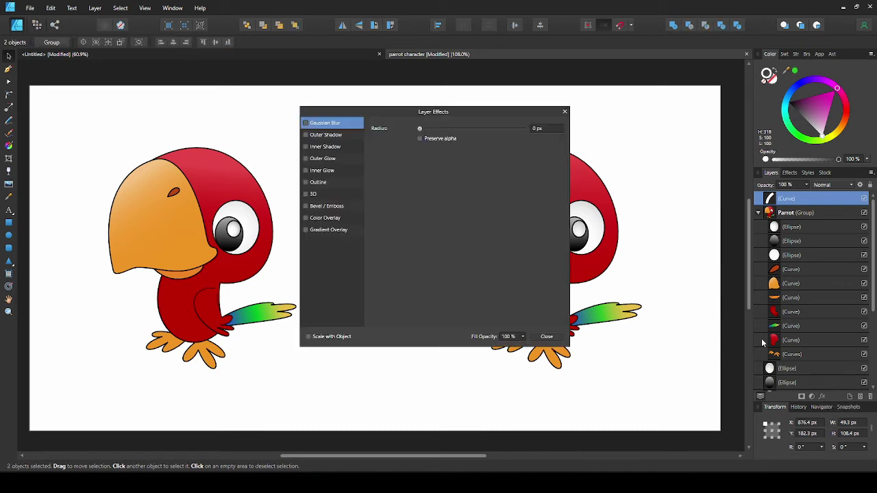
left_click_drag(425, 114, 233, 140)
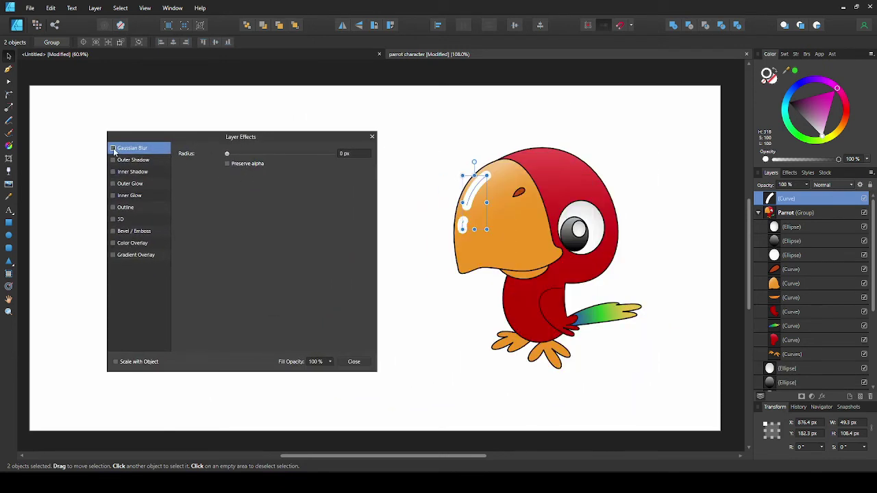
left_click_drag(228, 154, 270, 164)
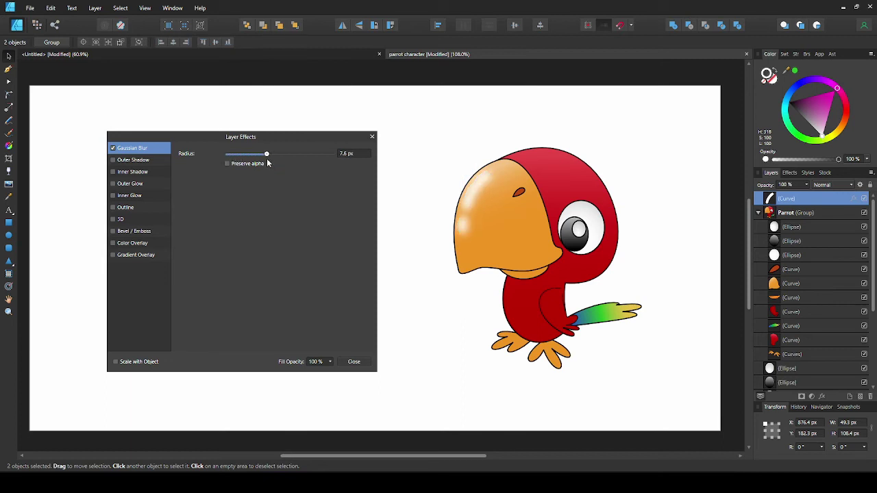
left_click(675, 256)
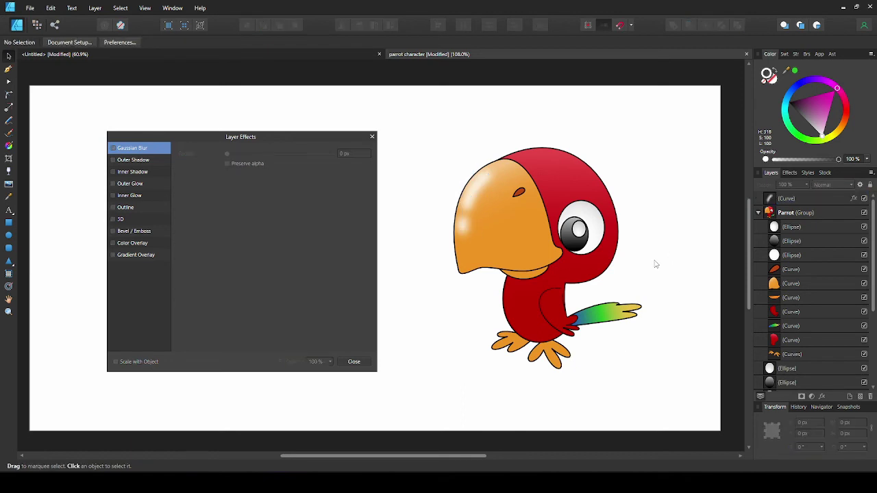
- Lower the colour opacity of both blurred beak highlights to 67% and close the layer effects
scroll(656, 264, "down", 1)
left_click(508, 204)
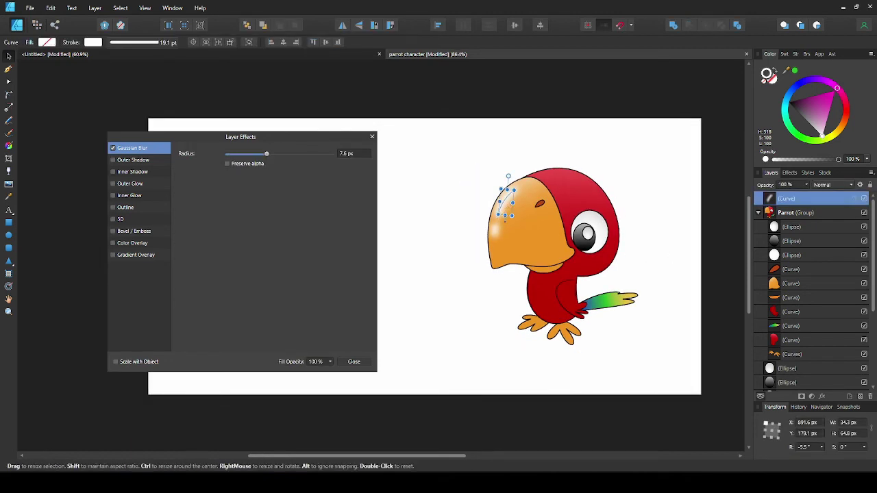
left_click(496, 232, "shift")
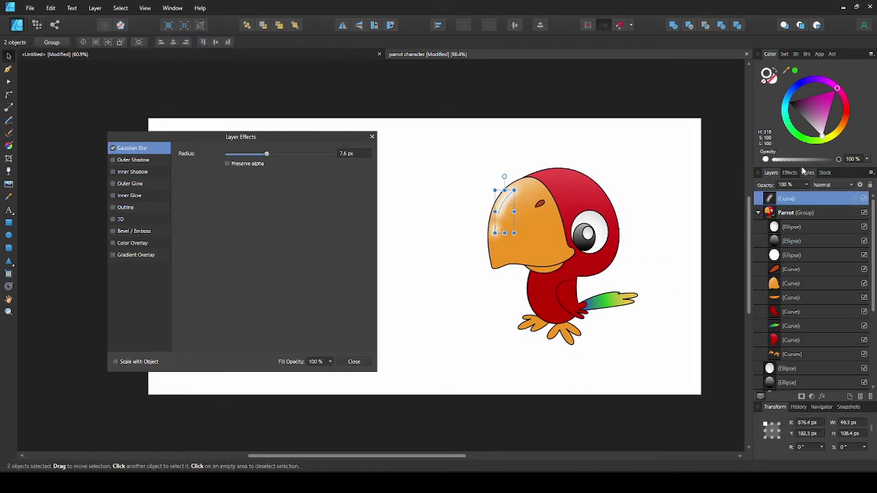
left_click_drag(836, 160, 818, 160)
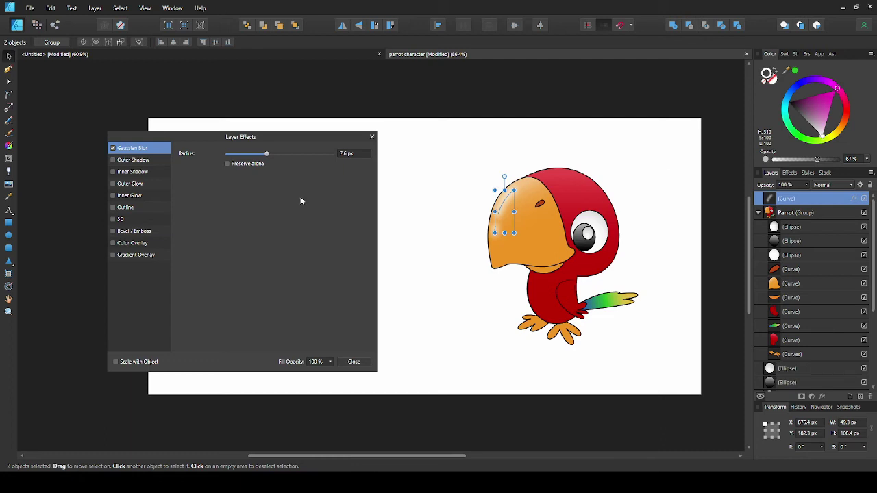
left_click(370, 140)
left_click(463, 267)
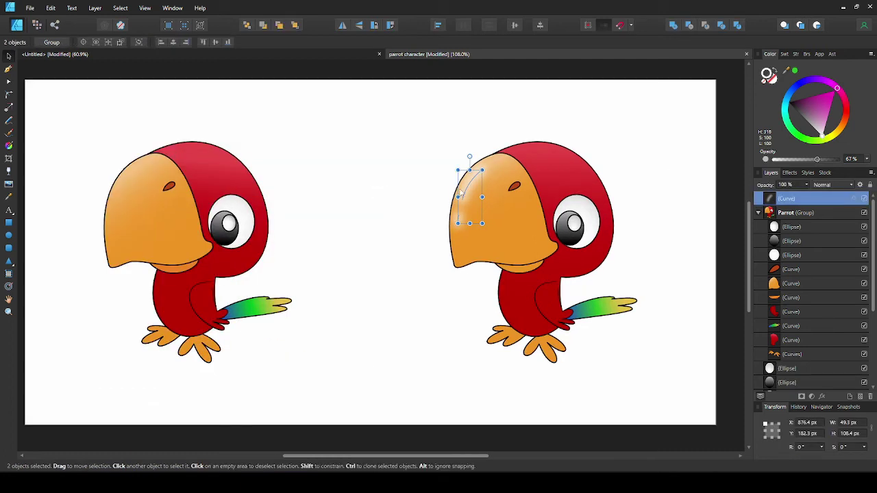
- Nest both highlight strokes inside the beak curve's layer so they are clipped to the beak, test by moving them, and undo the move
left_click_drag(469, 192, 502, 229)
key("ctrl+z")
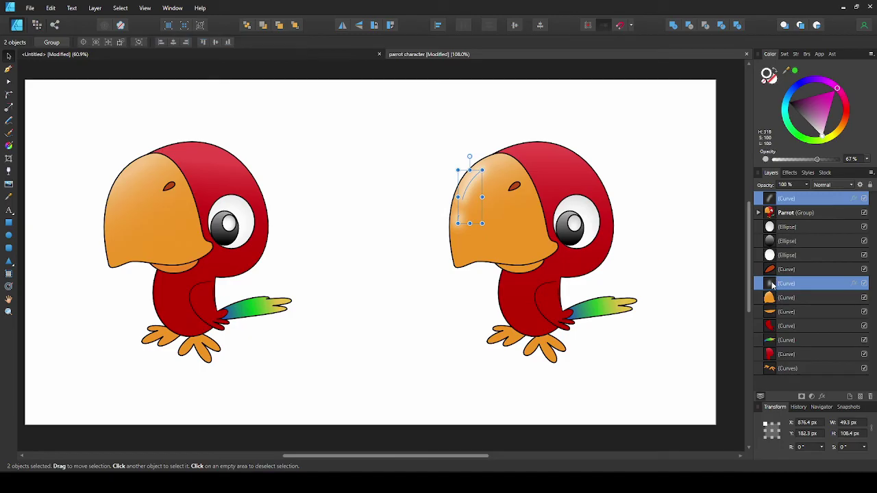
left_click_drag(772, 285, 791, 307)
left_click_drag(734, 312, 734, 313)
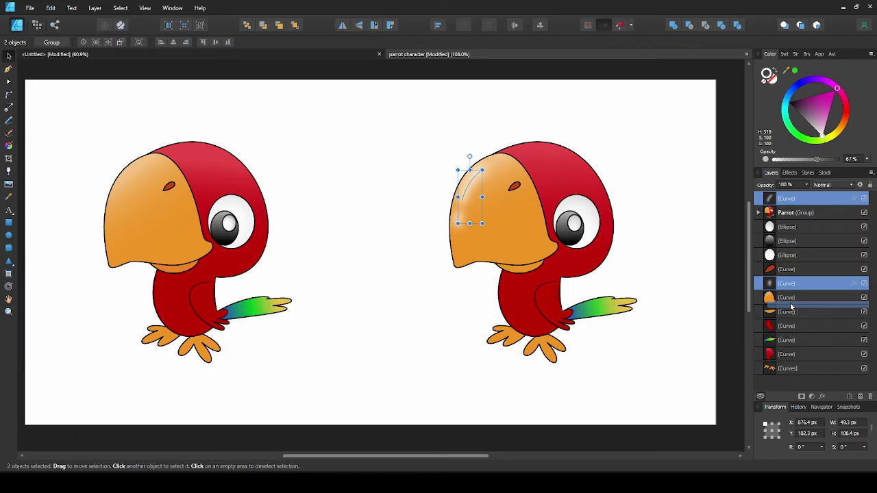
left_click_drag(790, 307, 791, 306)
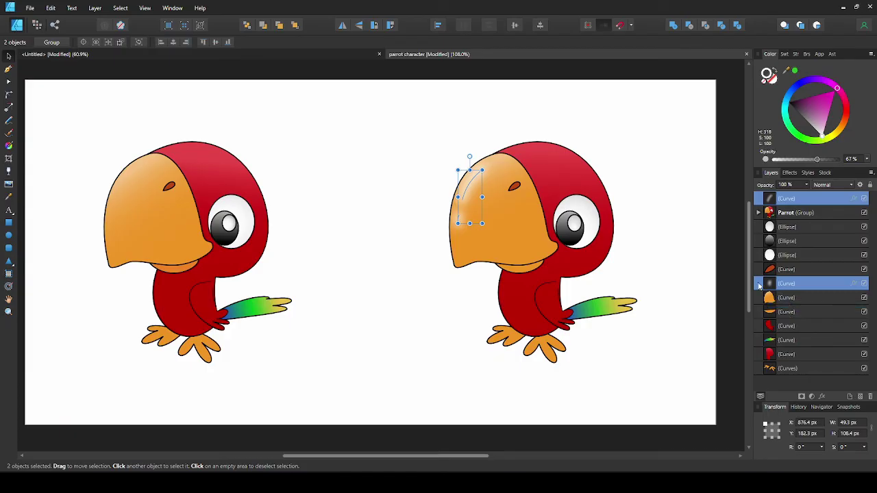
left_click_drag(478, 196, 558, 258)
key("ctrl+z")
left_click(646, 163)
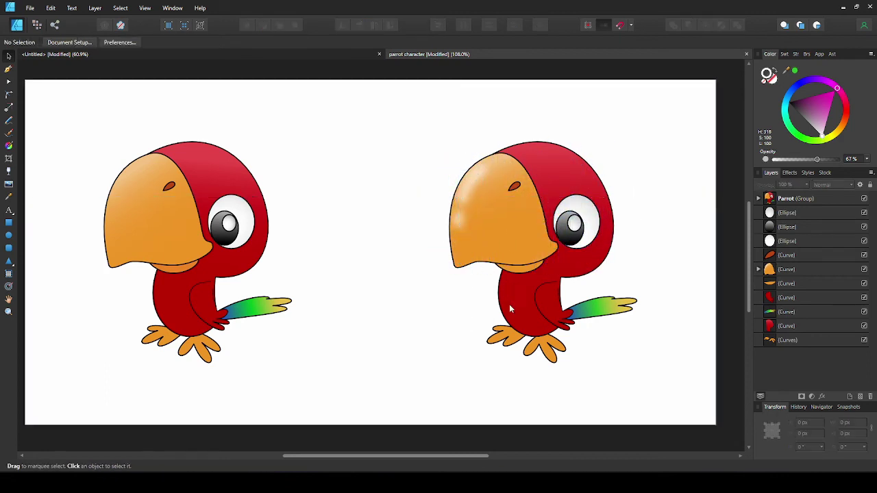
- Draw a closed shadow shape with the Pen tool, covering the body's lower-left edge and extending outside the parrot around its feet
left_click(522, 324)
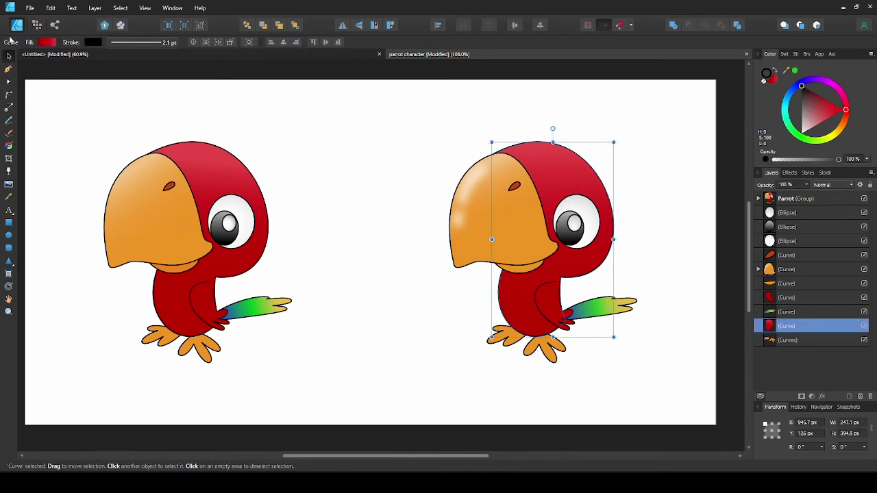
left_click(8, 69)
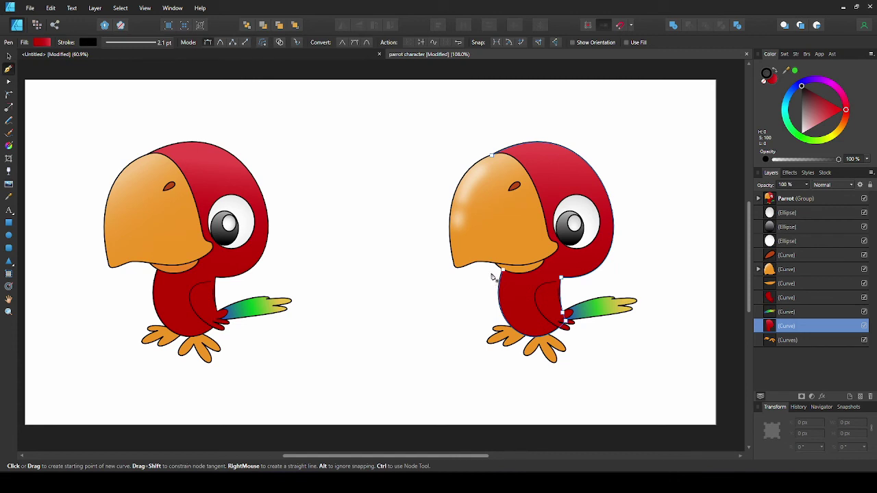
left_click(492, 274)
mouse_move(564, 340)
left_mouse_down()
mouse_move(622, 323)
mouse_move(637, 352)
mouse_move(630, 343)
mouse_move(616, 345)
mouse_move(617, 352)
left_mouse_up()
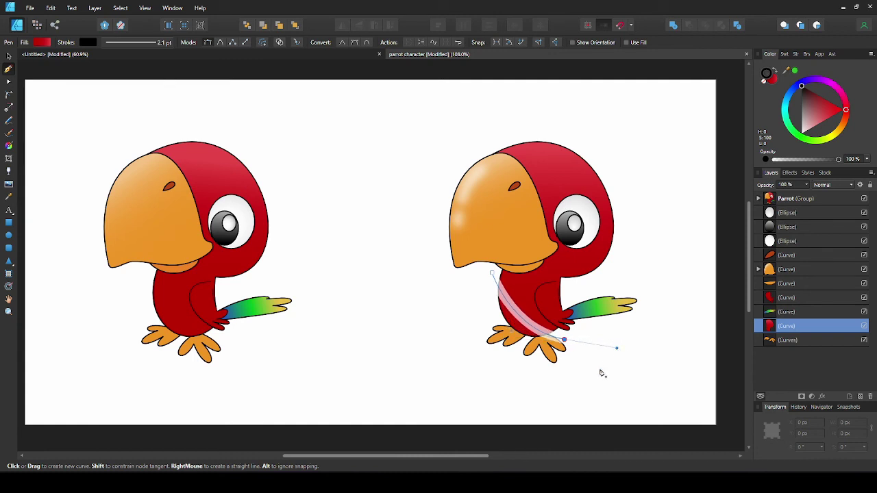
left_click(554, 397)
left_click(469, 363)
left_click(449, 300)
left_click(491, 273)
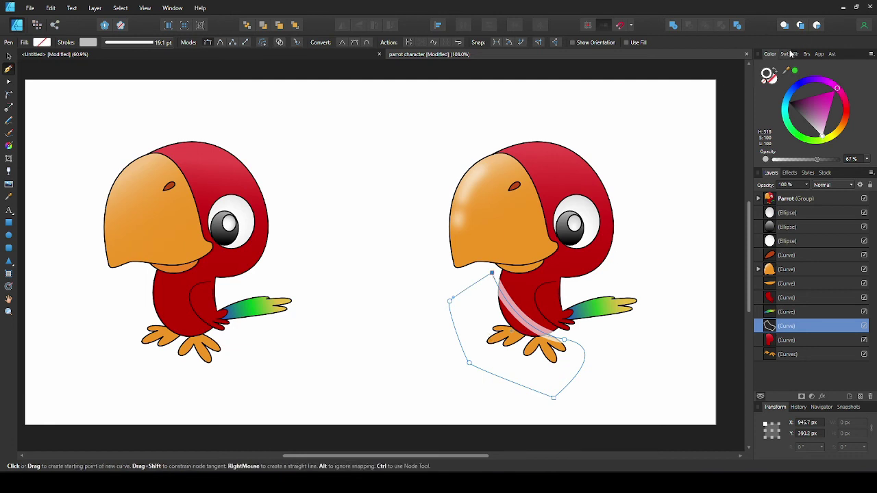
- Remove the shadow shape's stroke and fill it with the red sampled from the body, darkened to lightness 31
left_click(764, 82)
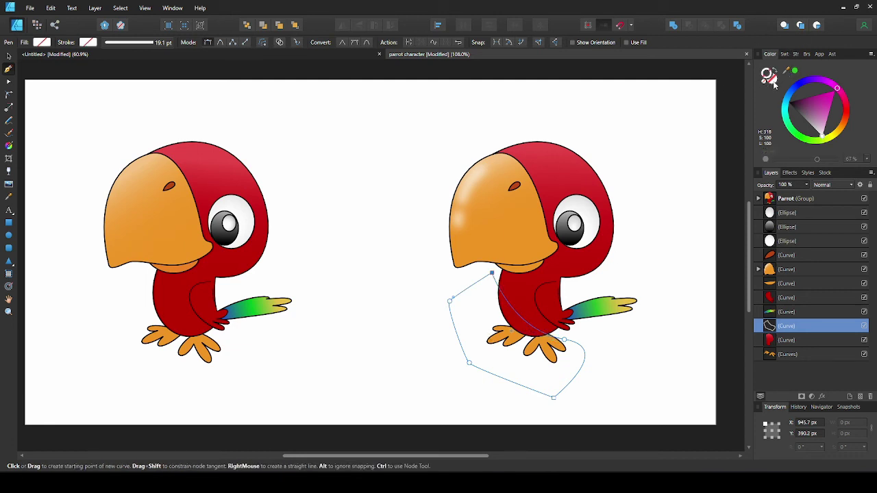
left_click(773, 80)
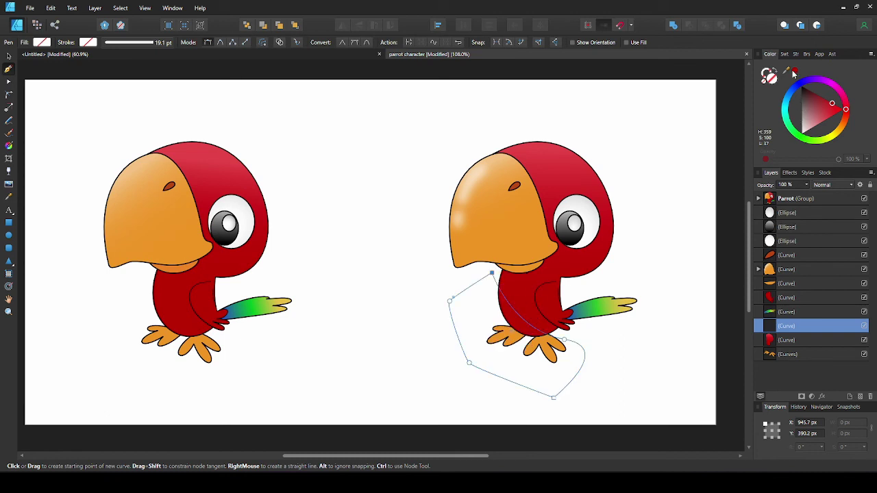
left_click(794, 73)
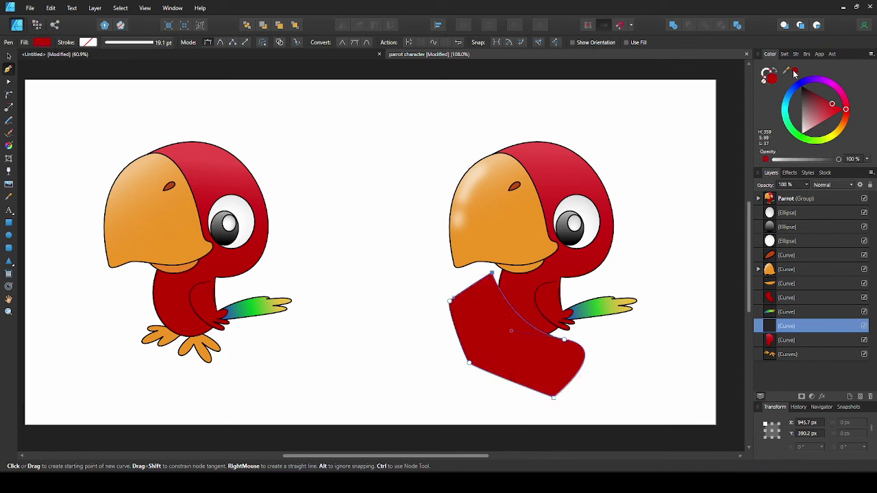
left_click_drag(832, 105, 828, 101)
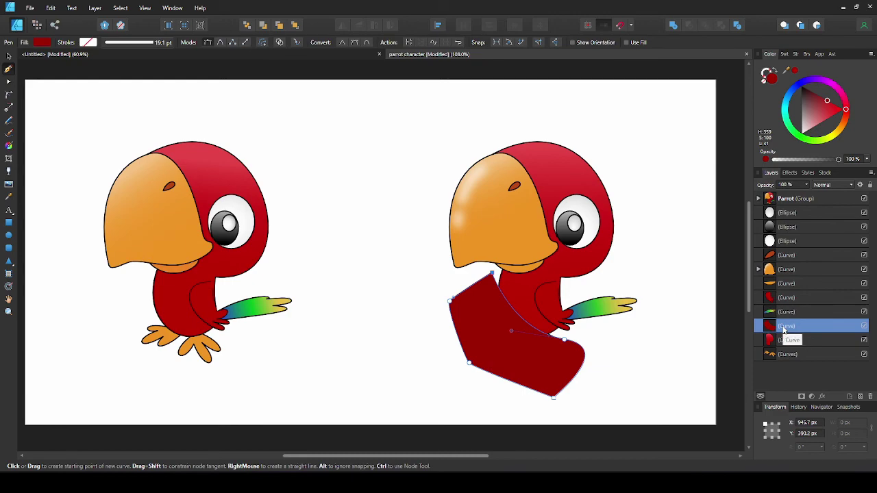
- Clip the shadow shape inside the body curve and adjust its nodes and handles so its inner edge follows the body outline more closely
left_click_drag(772, 324, 781, 343)
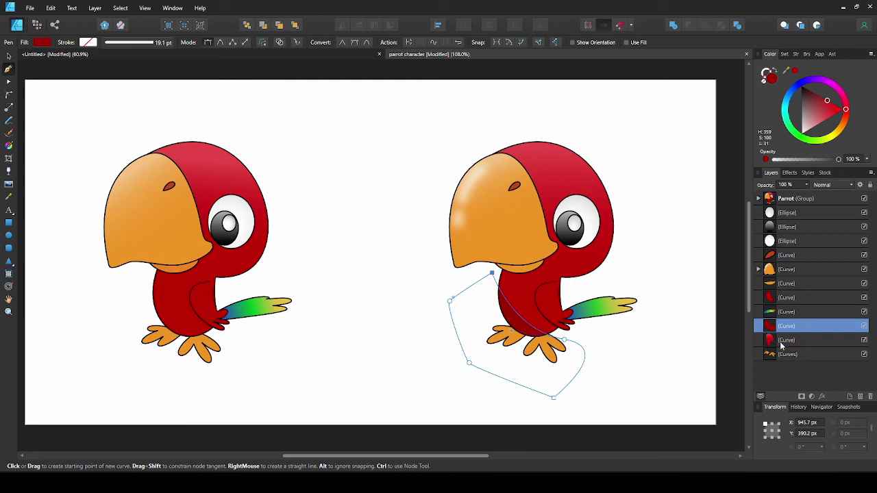
left_click(492, 274)
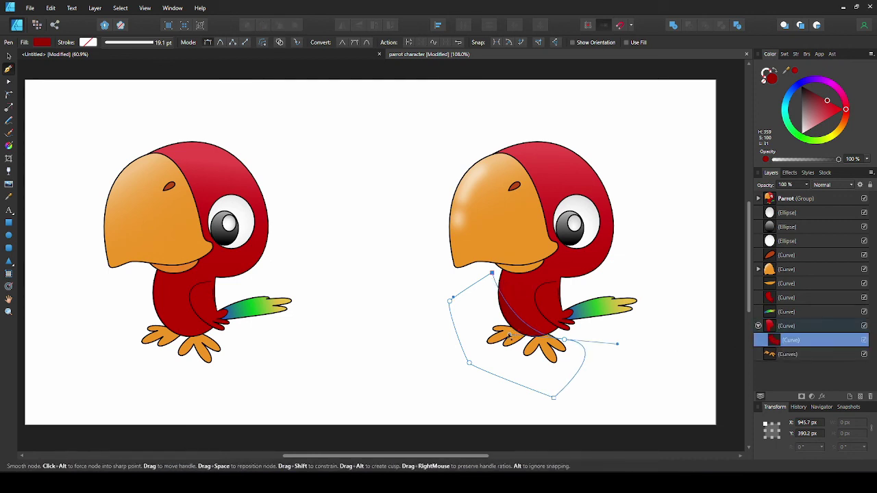
left_click_drag(507, 304, 506, 312)
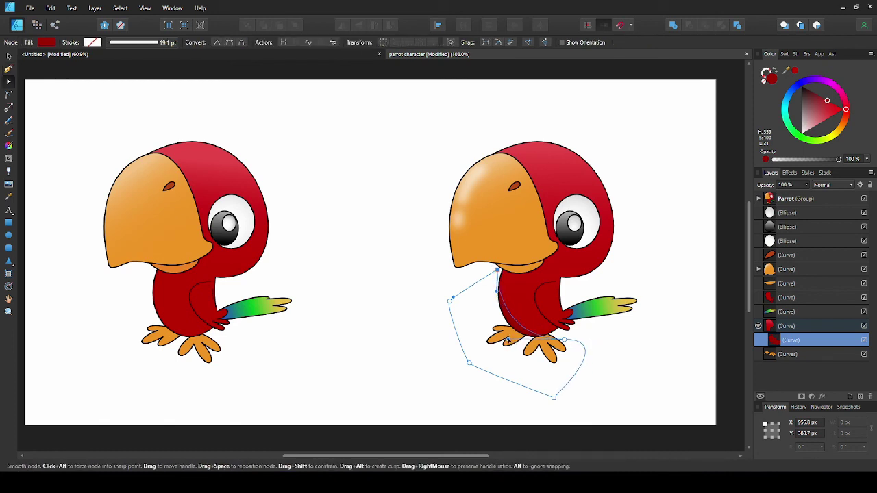
left_click_drag(508, 339, 500, 333)
left_click_drag(497, 270, 502, 268)
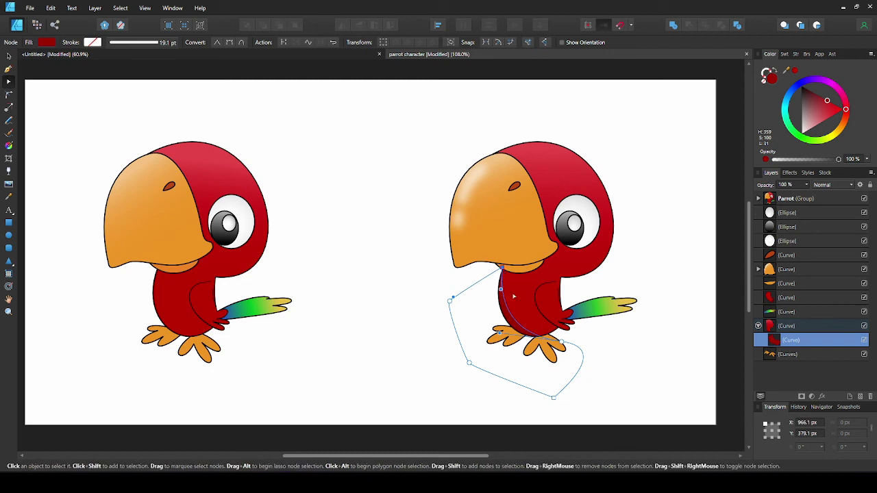
- Soften the clipped body shadow with a Gaussian Blur layer effect and deselect it
left_click(823, 396)
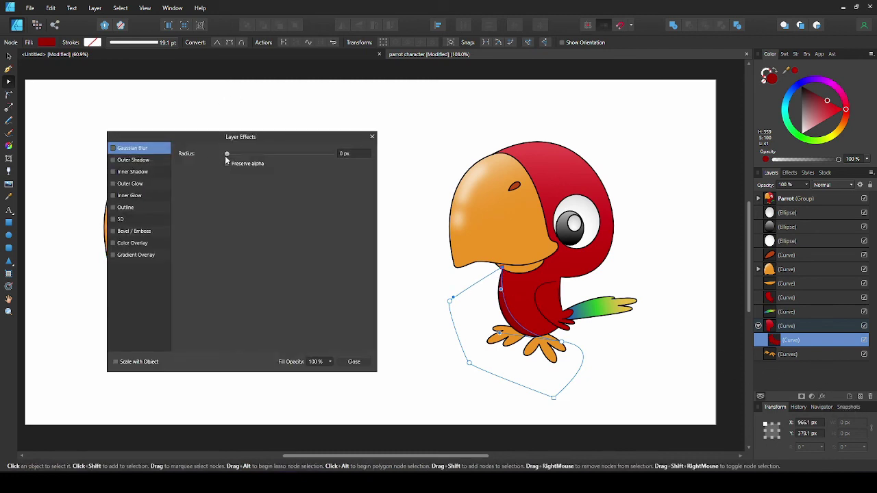
left_click_drag(228, 159, 259, 166)
left_click(372, 137)
left_click(402, 203)
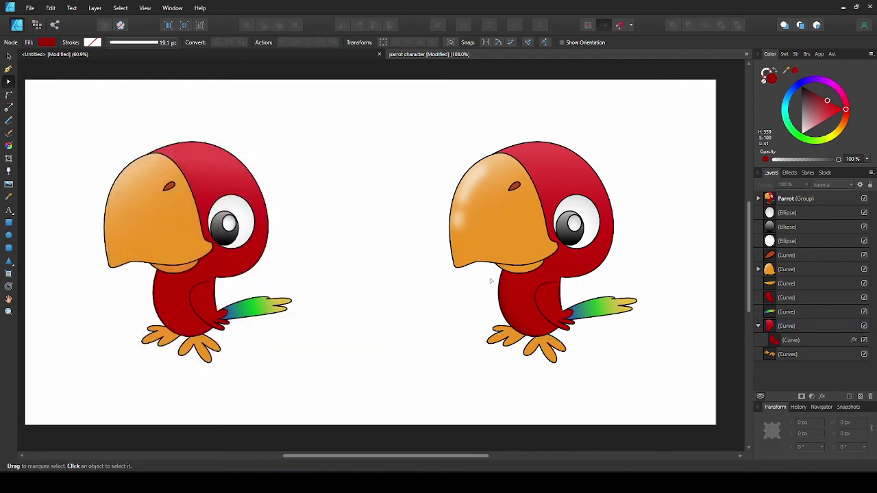